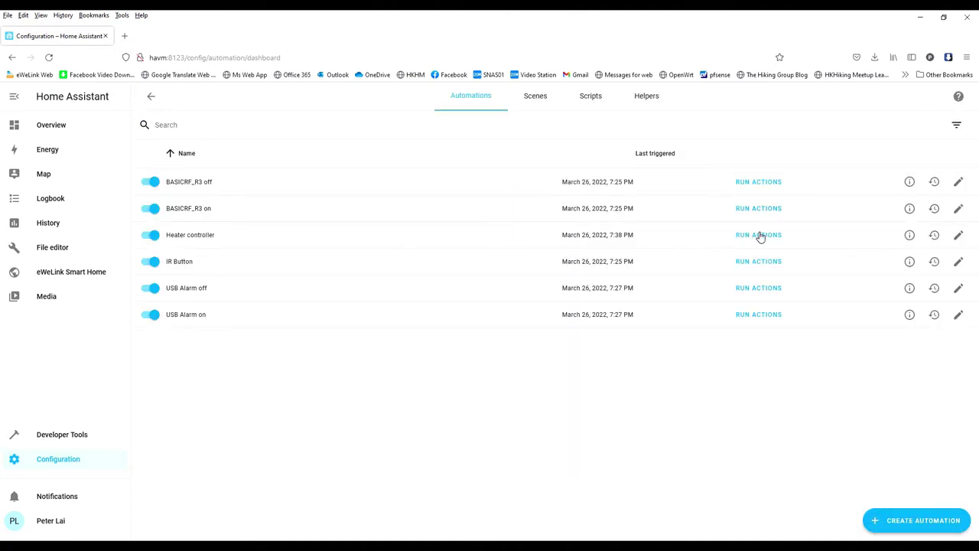
# Step: Open the Heater controller automation for editing and check its name
pyautogui.click(958, 235)
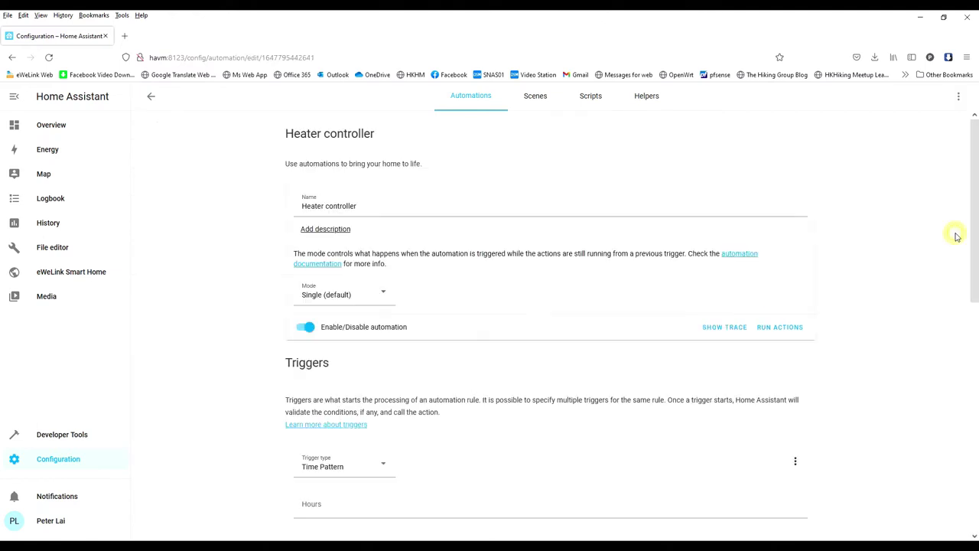
pyautogui.click(339, 206)
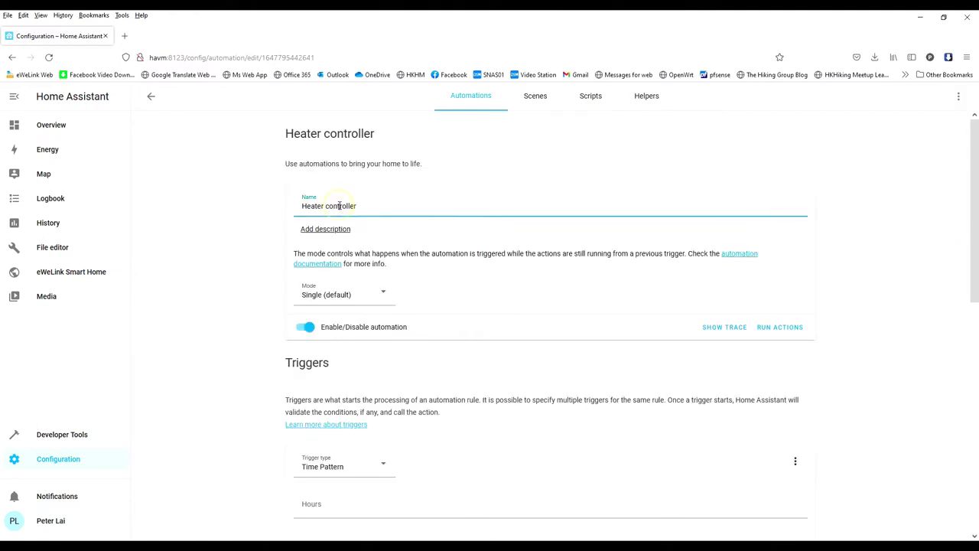
pyautogui.tripleClick(369, 211)
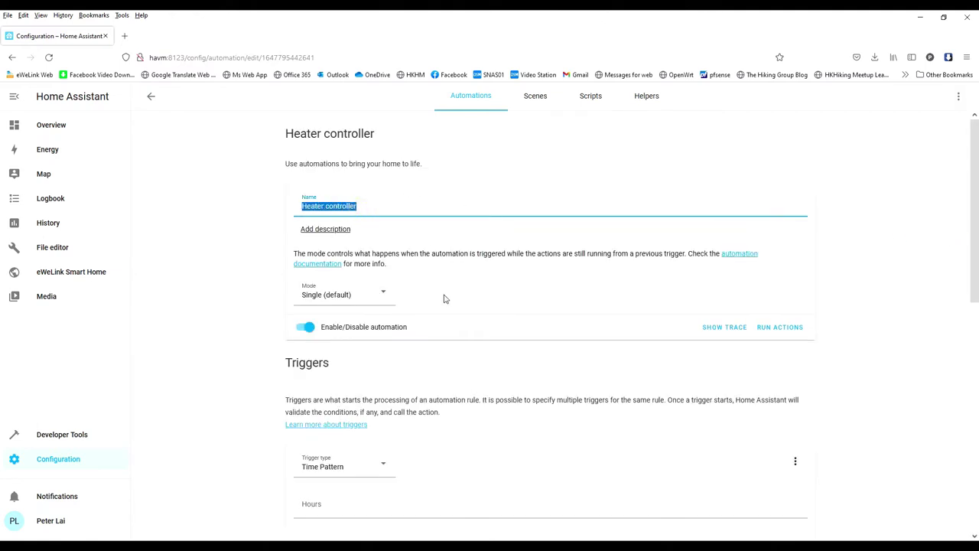
pyautogui.click(443, 295)
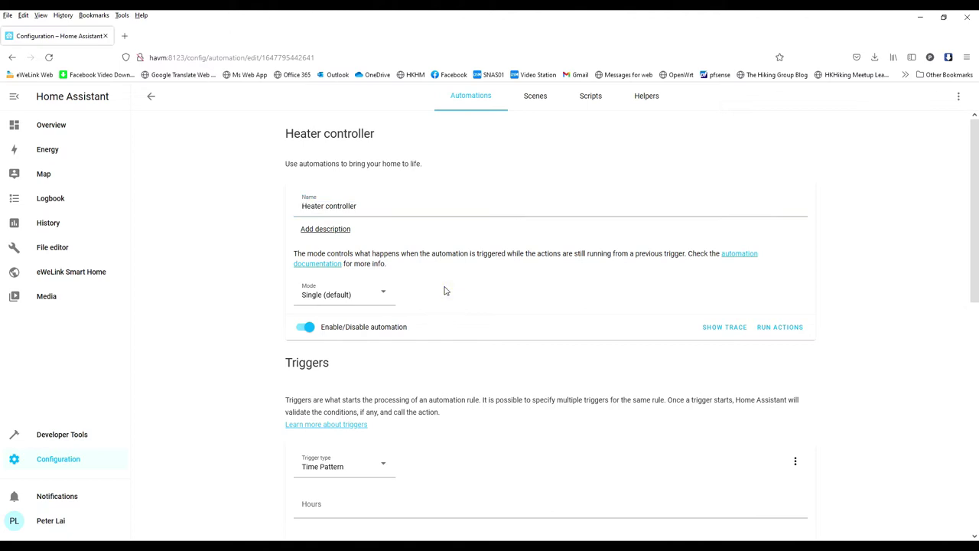
# Step: Review the automation's trigger, checking the Time Pattern type among the available types and the seconds interval
pyautogui.scroll(-5, 445, 290)
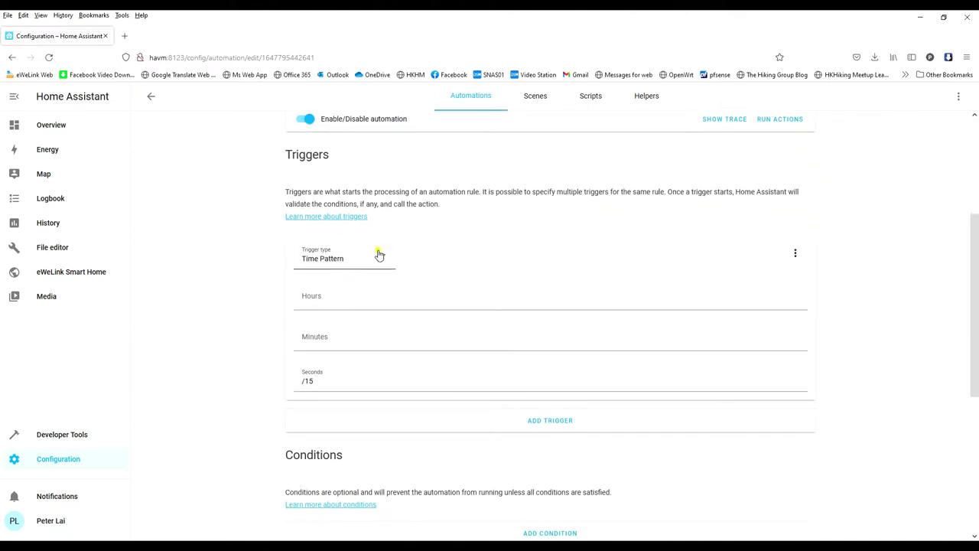
pyautogui.click(378, 255)
pyautogui.scroll(-3, 352, 360)
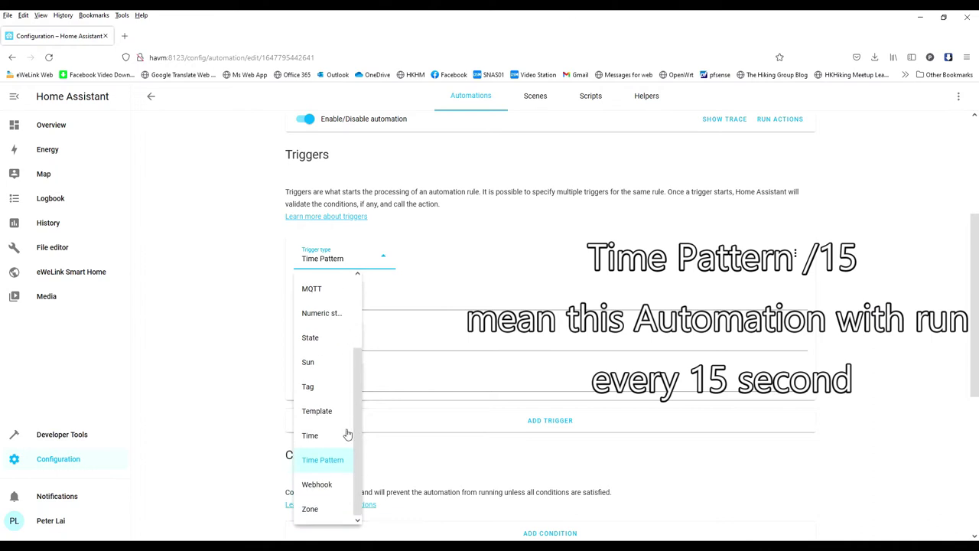
pyautogui.click(334, 459)
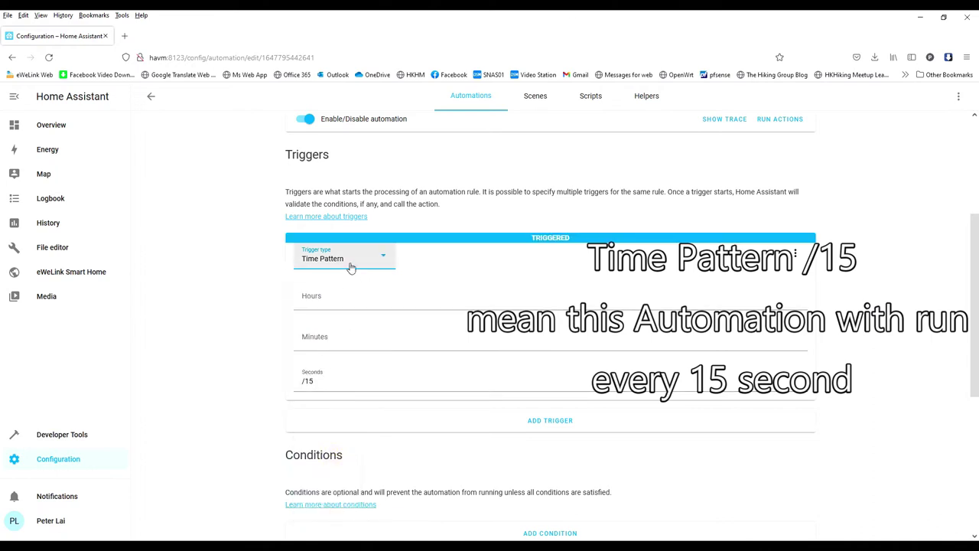
pyautogui.tripleClick(324, 384)
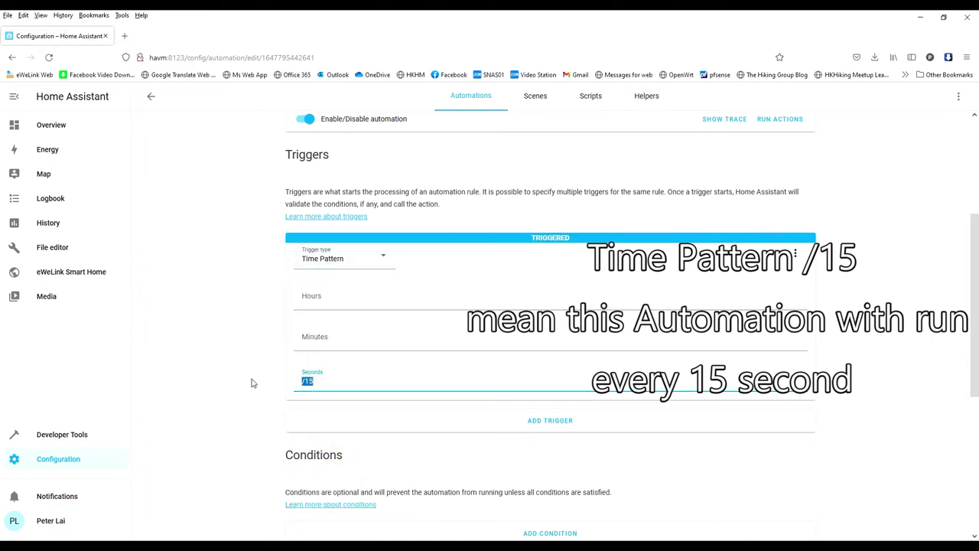
pyautogui.click(253, 383)
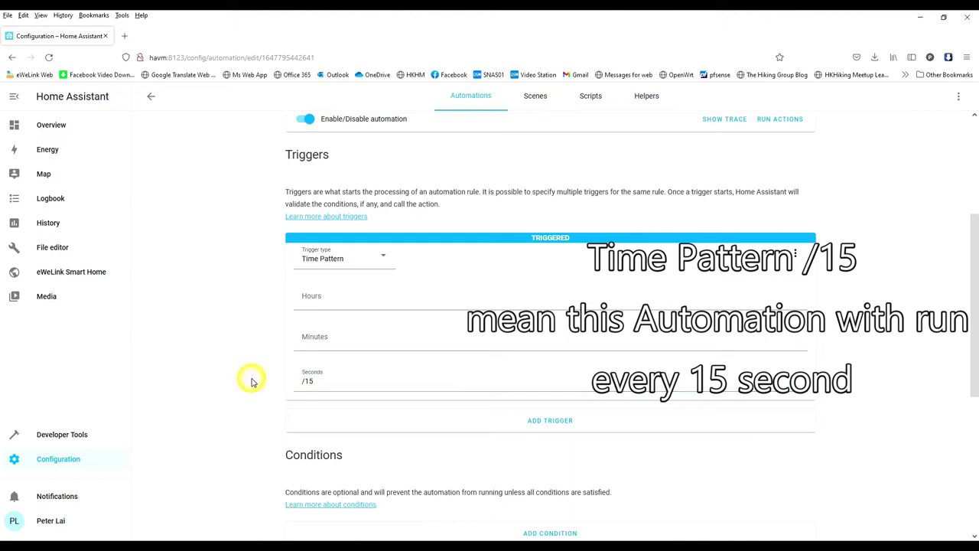
# Step: Review the action types available for the automation's action without changing the Call service selection
pyautogui.scroll(-3, 252, 383)
pyautogui.scroll(-3, 252, 382)
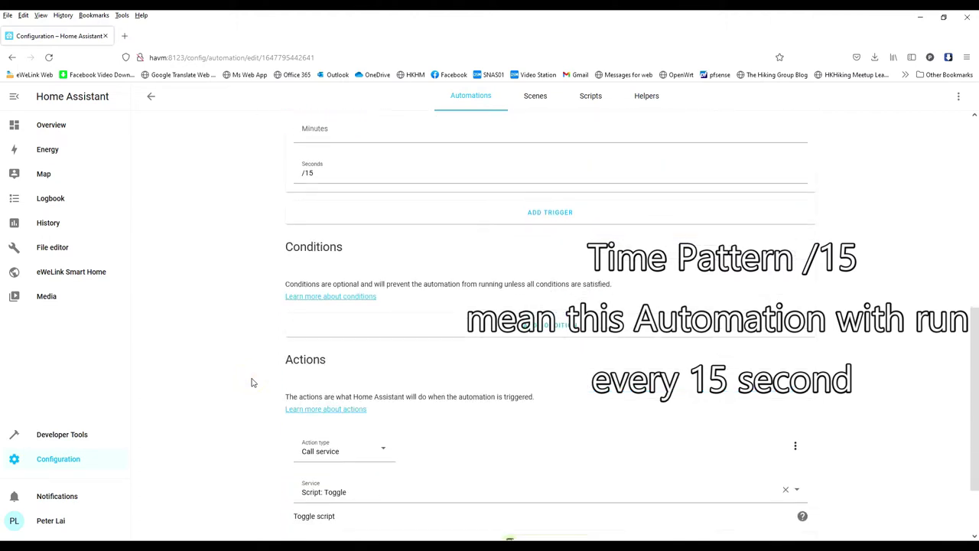
pyautogui.scroll(-1, 251, 382)
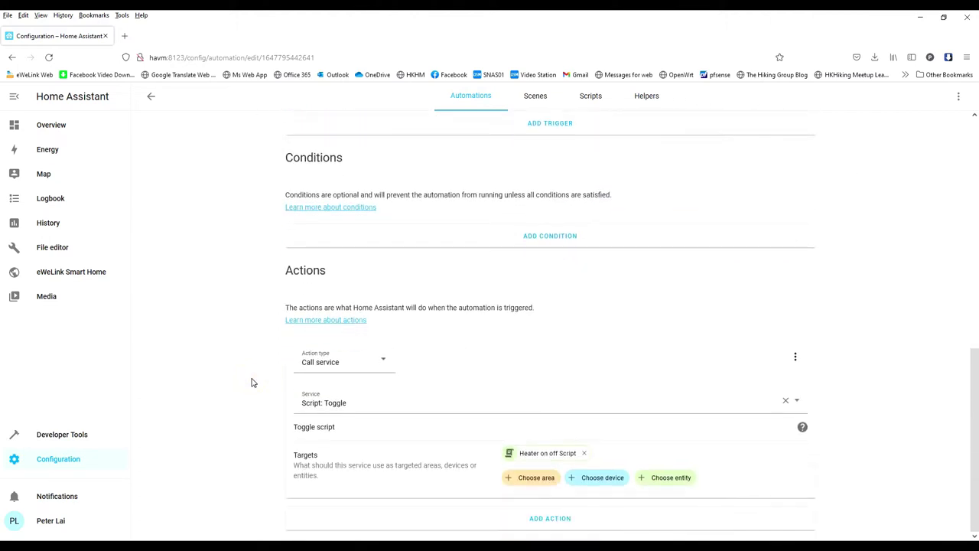
pyautogui.click(374, 360)
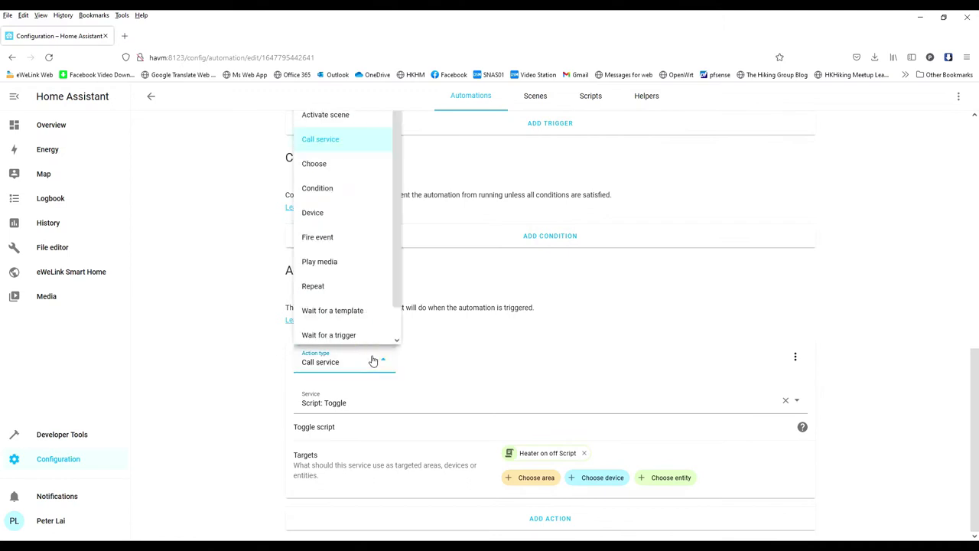
pyautogui.click(354, 243)
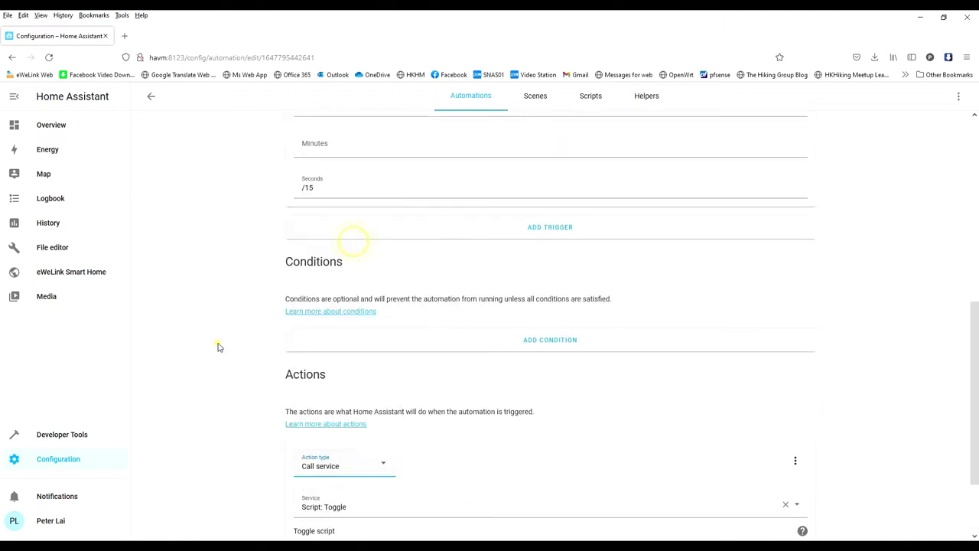
pyautogui.click(219, 346)
# Step: Review the action's service and target, picking Script: Toggle and the Heater on off Script entity
pyautogui.click(796, 400)
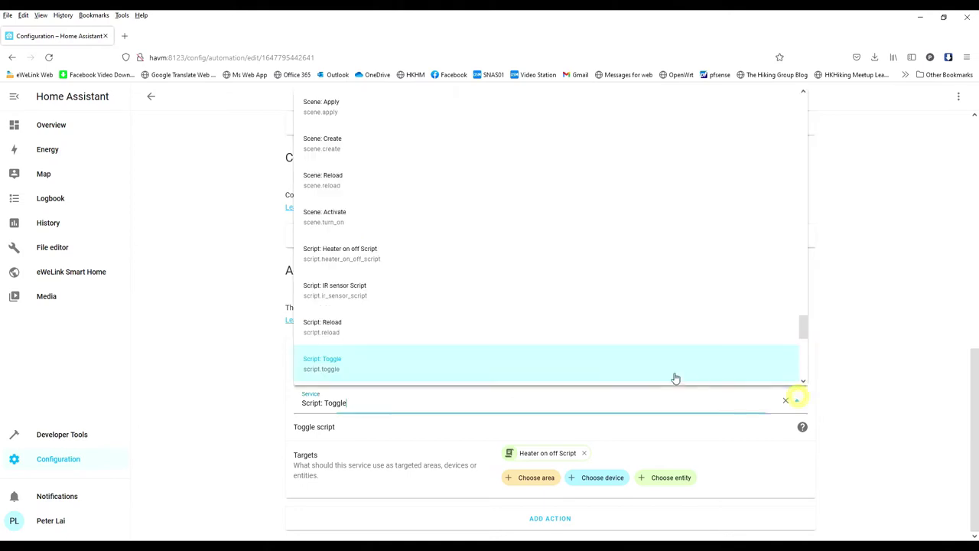
pyautogui.scroll(-1, 619, 370)
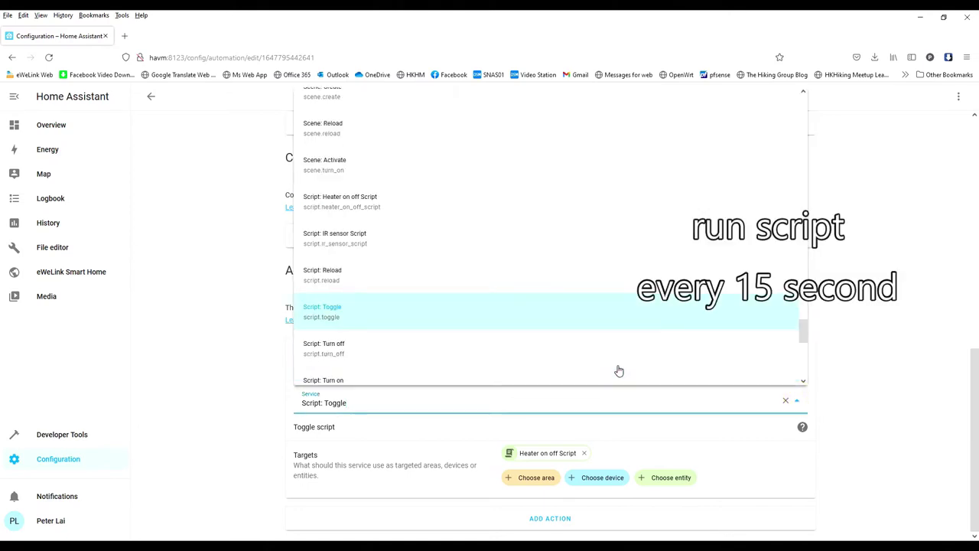
pyautogui.click(545, 320)
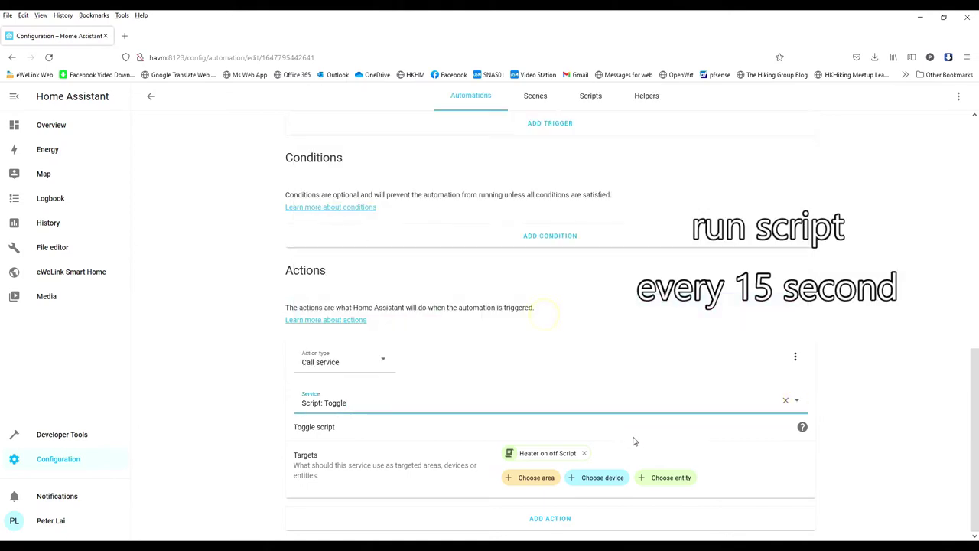
pyautogui.click(667, 478)
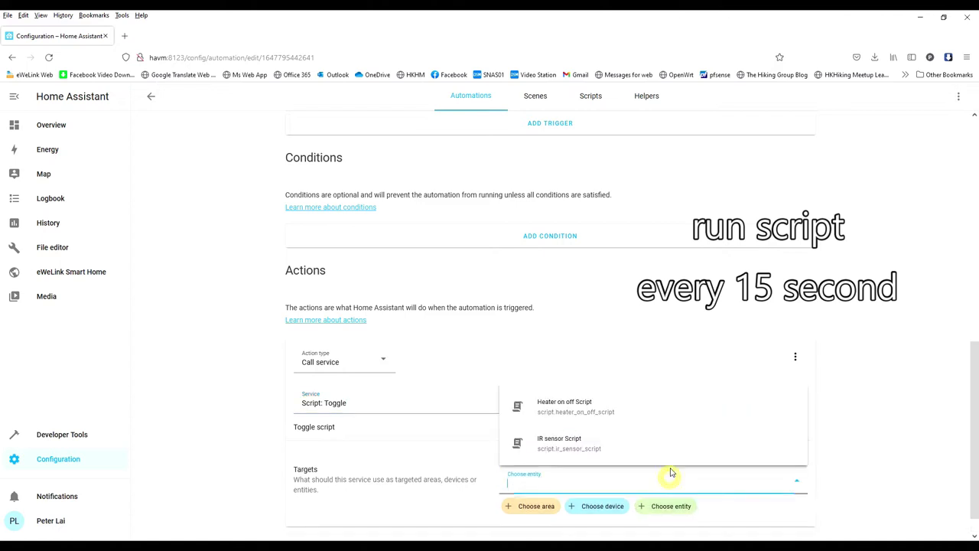
pyautogui.click(578, 411)
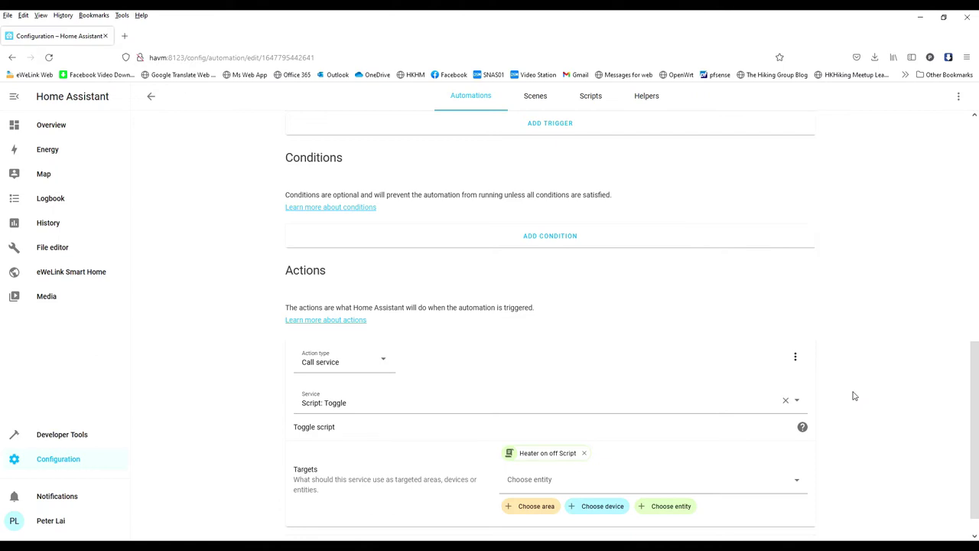
# Step: Open the Heater on off Script for editing from the scripts list and check its name
pyautogui.scroll(5, 854, 396)
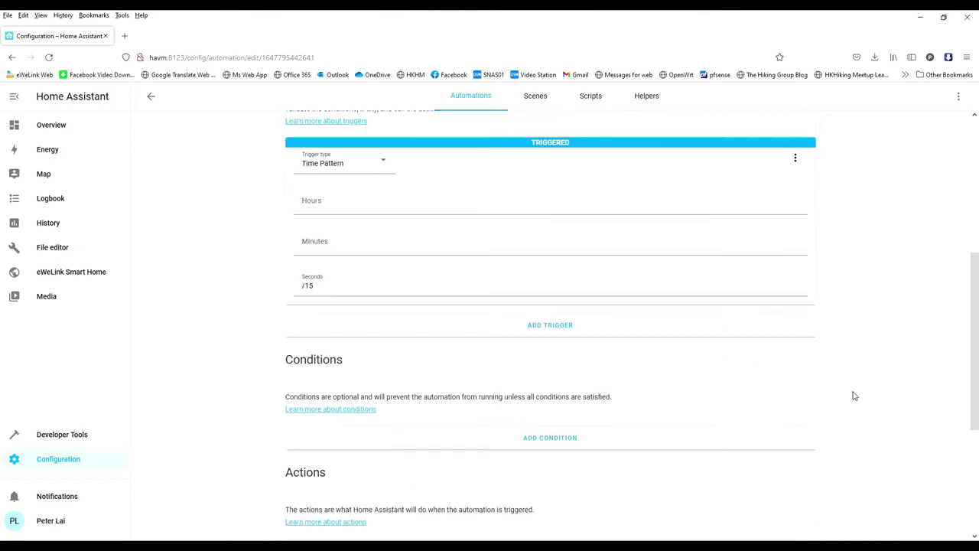
pyautogui.scroll(2, 854, 395)
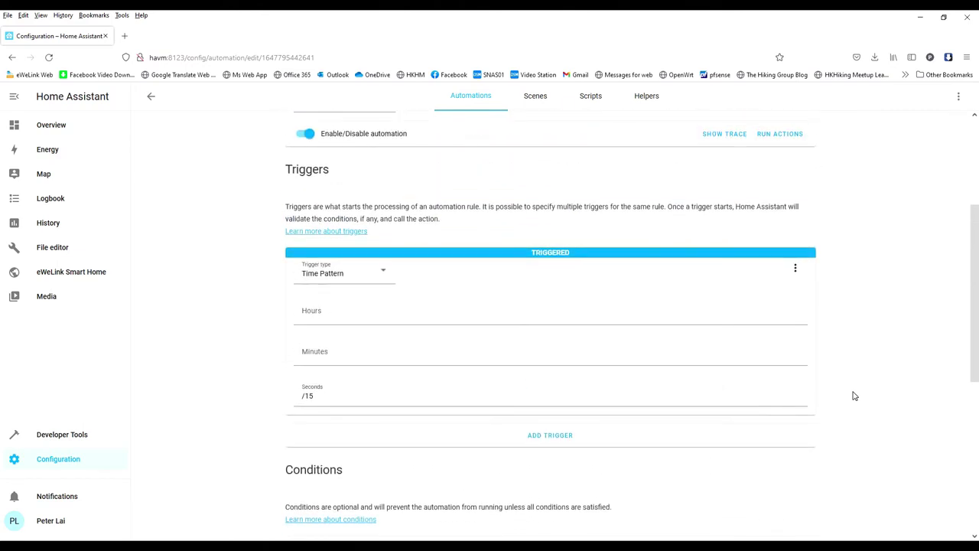
pyautogui.scroll(1, 855, 395)
pyautogui.scroll(3, 855, 395)
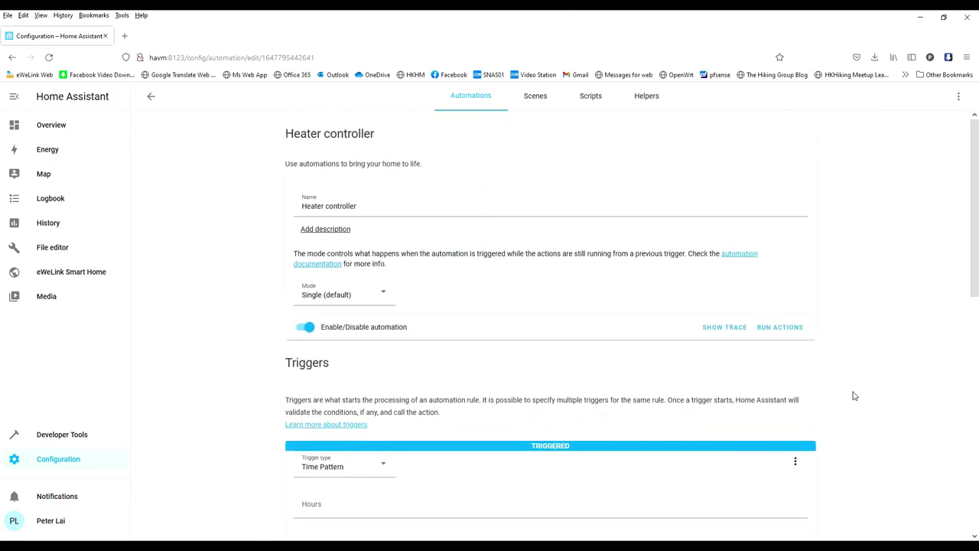
pyautogui.click(592, 103)
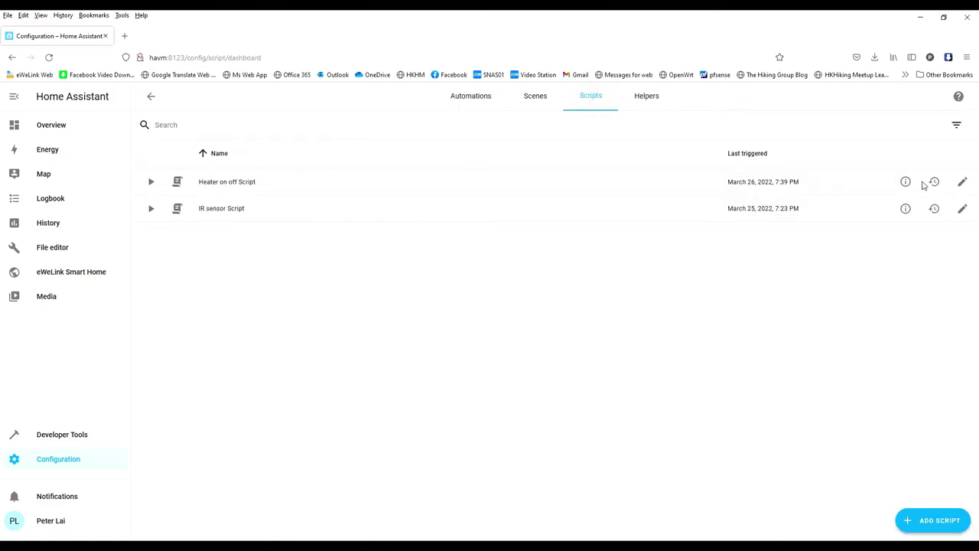
pyautogui.click(961, 182)
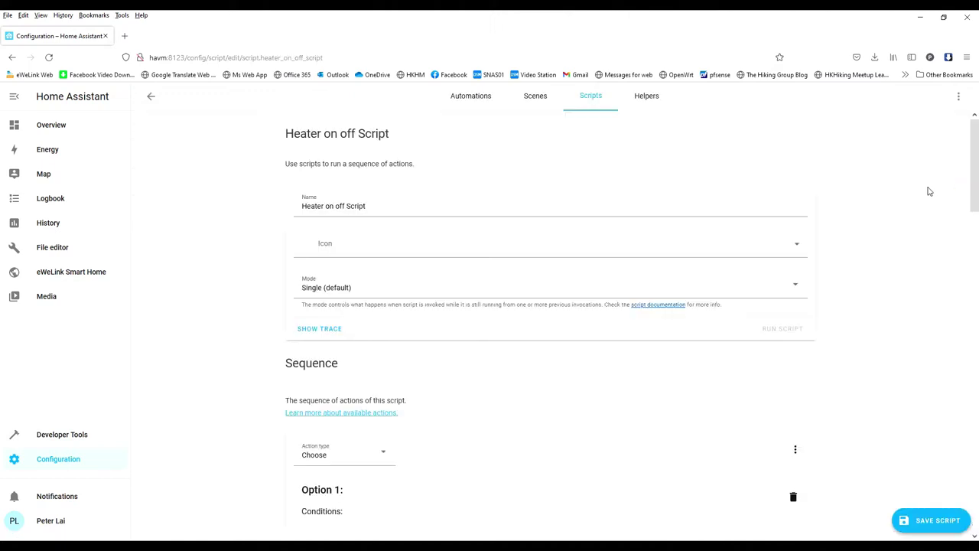
pyautogui.moveTo(377, 206); pyautogui.dragTo(288, 219)
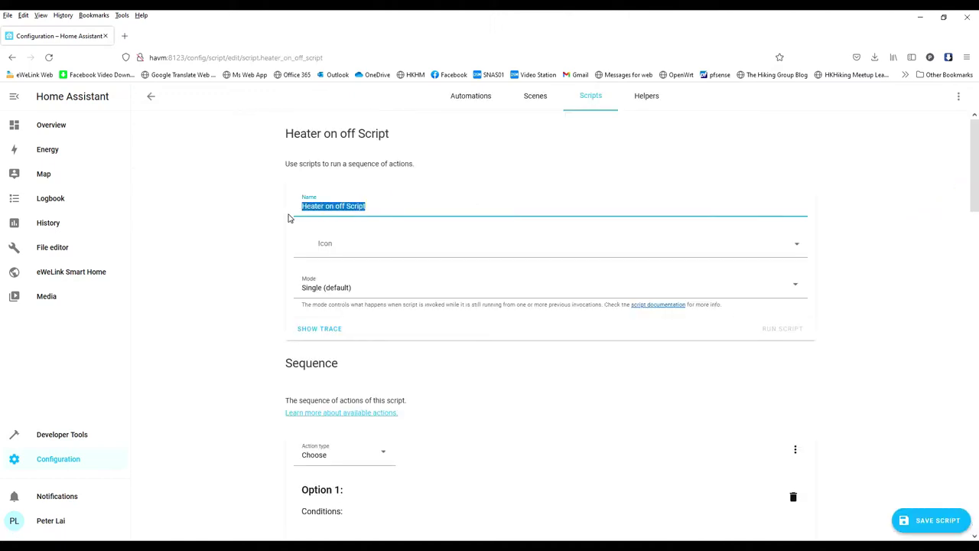
pyautogui.click(245, 259)
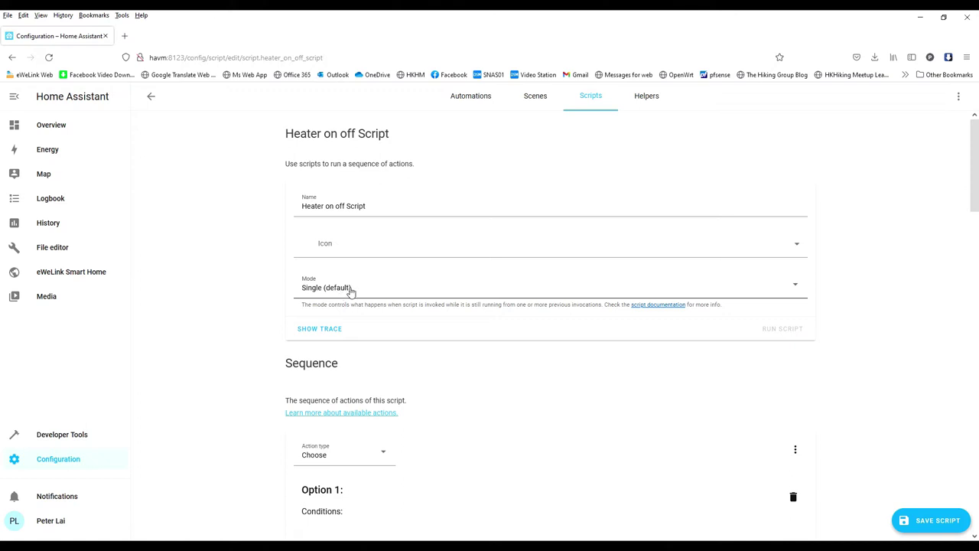
# Step: Review the action types available for the first action in the script's sequence, keeping Choose
pyautogui.scroll(-2, 426, 286)
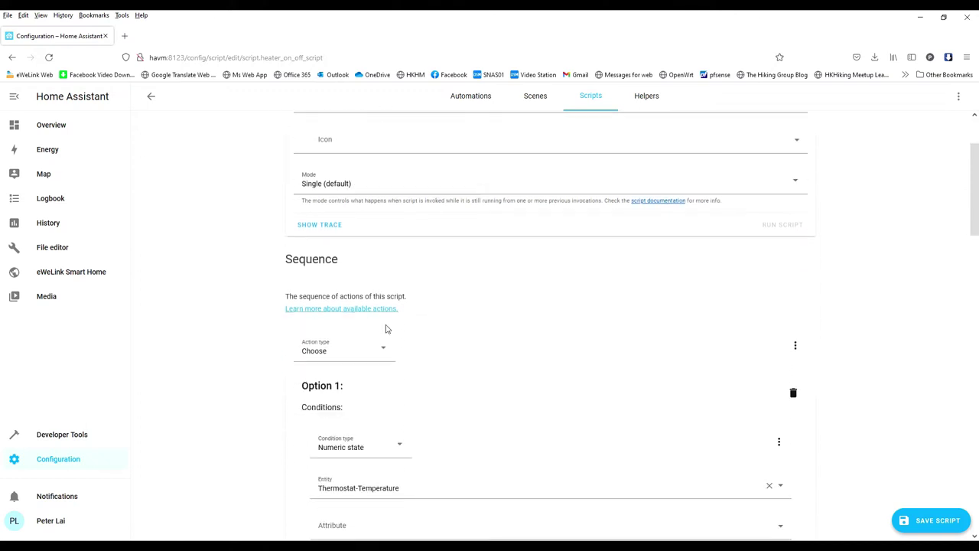
pyautogui.click(384, 353)
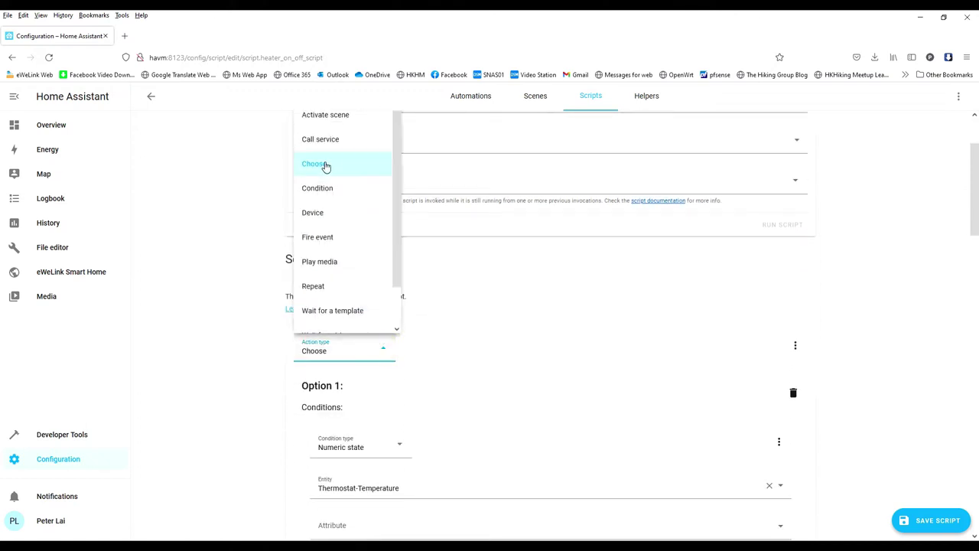
pyautogui.click(472, 296)
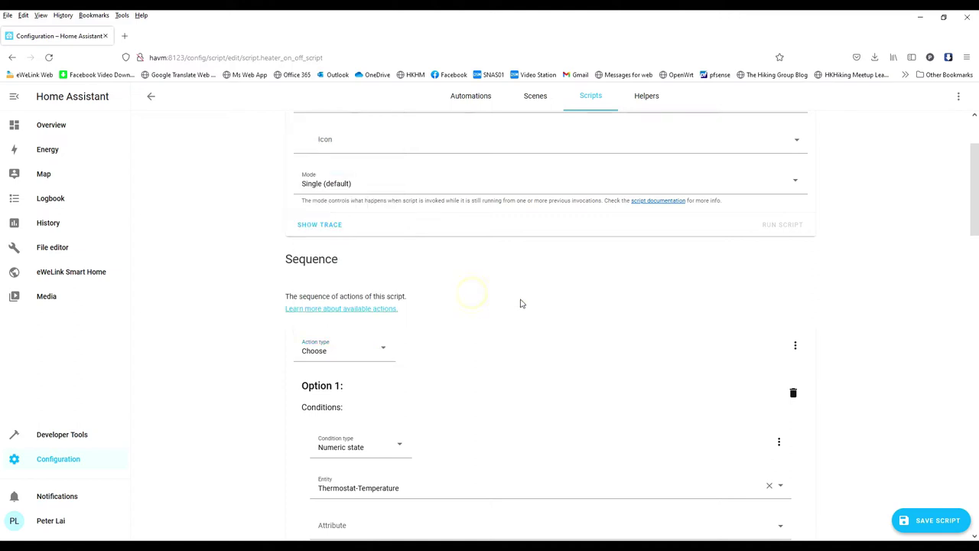
# Step: Examine Option 1's condition in the script, checking its Above threshold and the available condition types
pyautogui.scroll(-2, 520, 302)
pyautogui.scroll(-1, 520, 303)
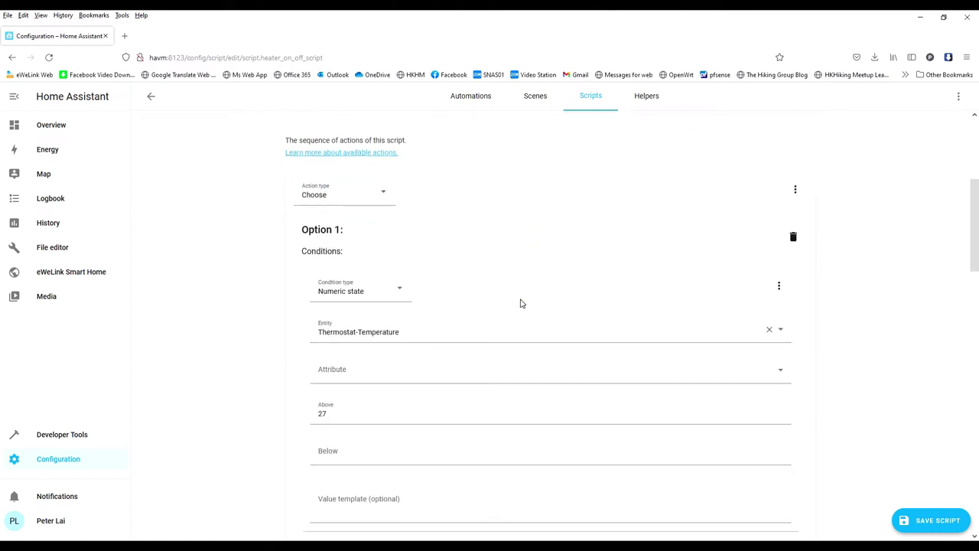
pyautogui.doubleClick(330, 414)
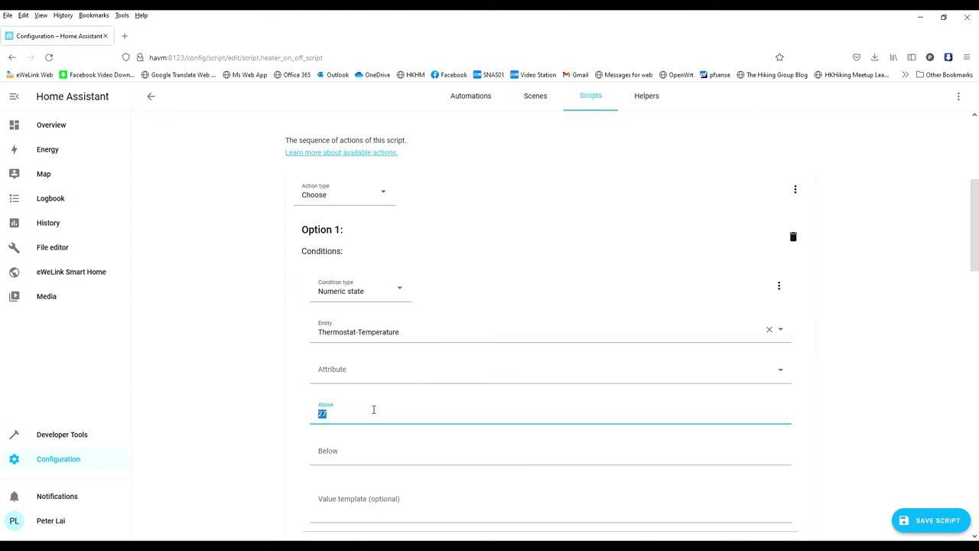
pyautogui.click(390, 295)
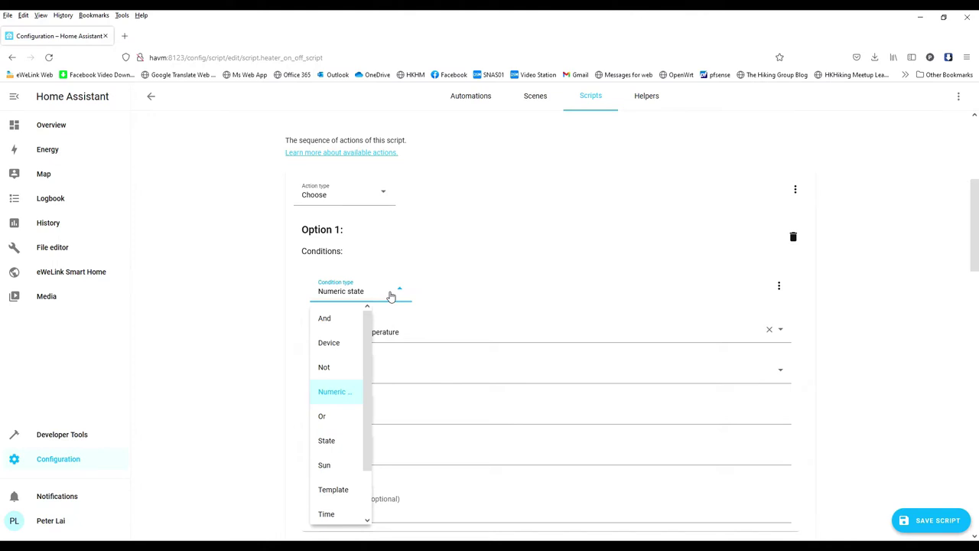
pyautogui.click(390, 296)
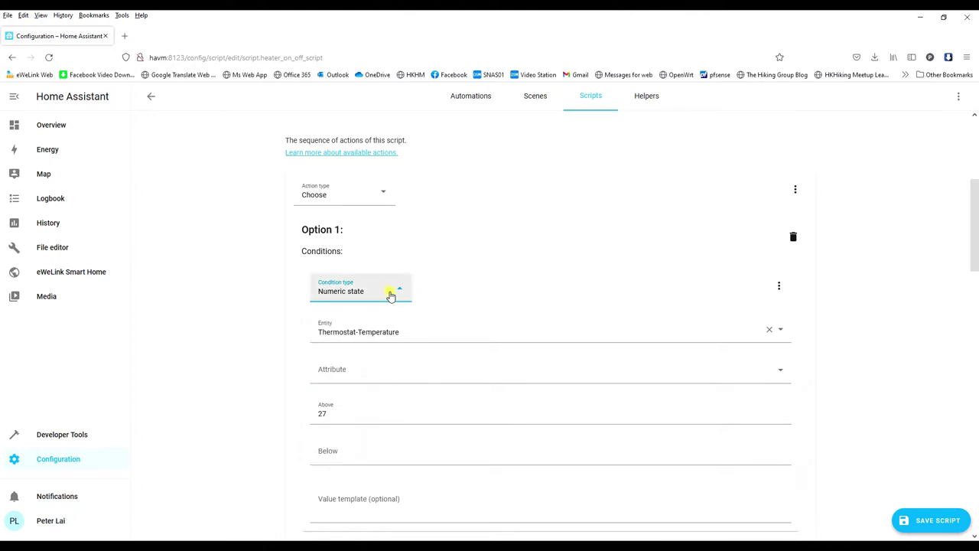
# Step: Review the entities available for Option 1's numeric state condition, keeping Thermostat-Temperature
pyautogui.click(782, 331)
pyautogui.scroll(-4, 543, 270)
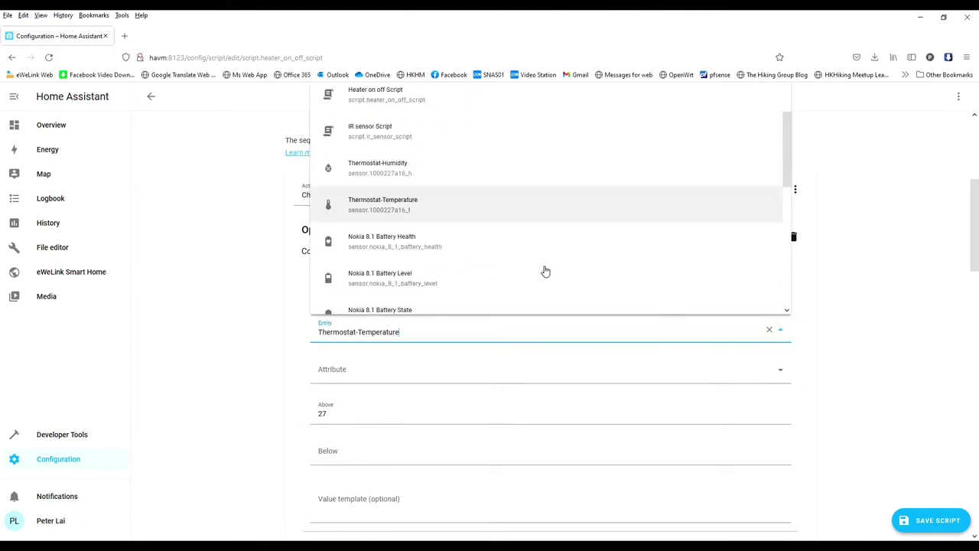
pyautogui.scroll(-5, 543, 271)
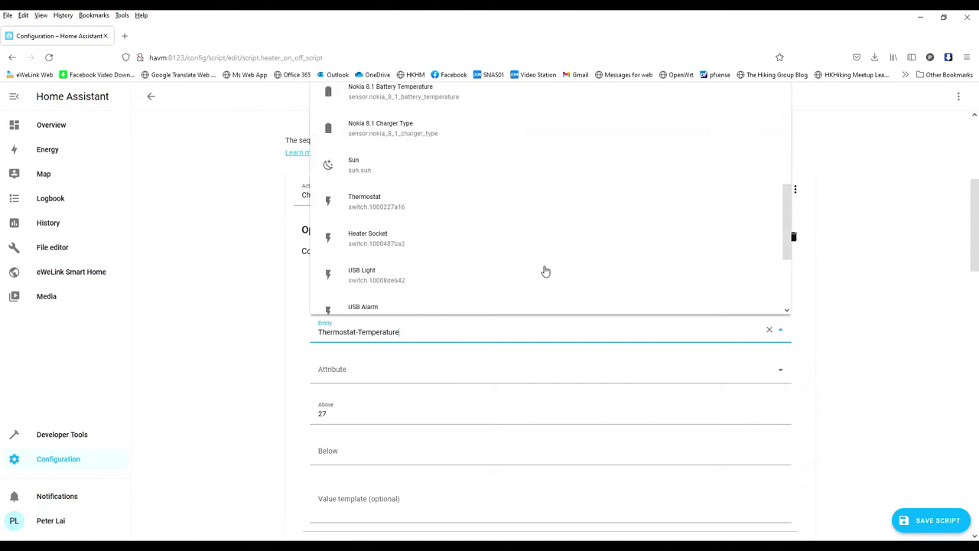
pyautogui.scroll(-2, 544, 271)
pyautogui.scroll(5, 544, 271)
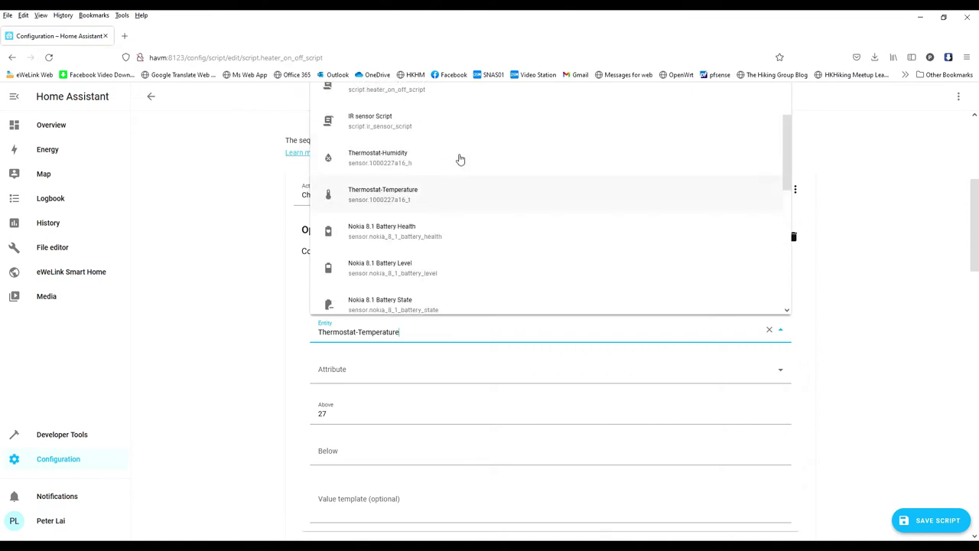
pyautogui.click(458, 203)
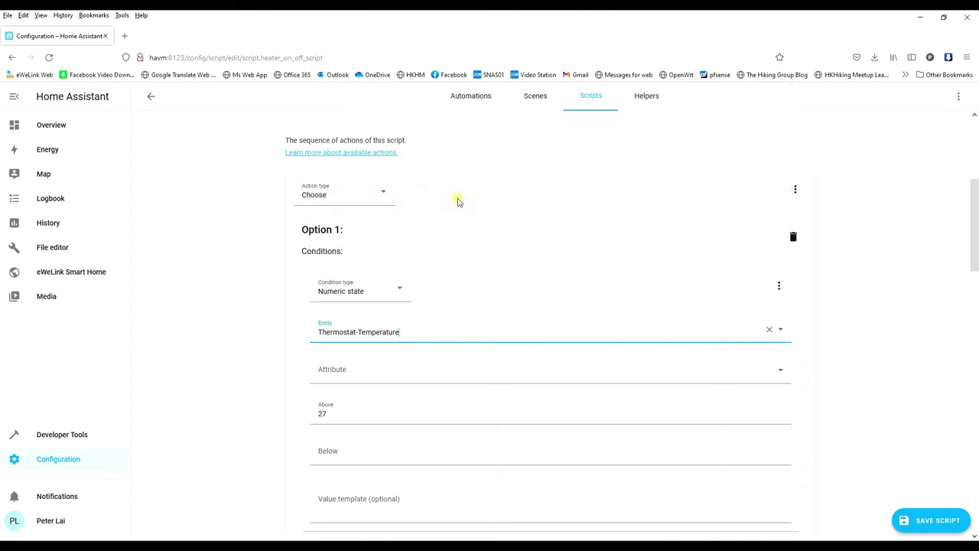
# Step: Set the Above threshold of Option 1's temperature condition to 30
pyautogui.doubleClick(344, 412)
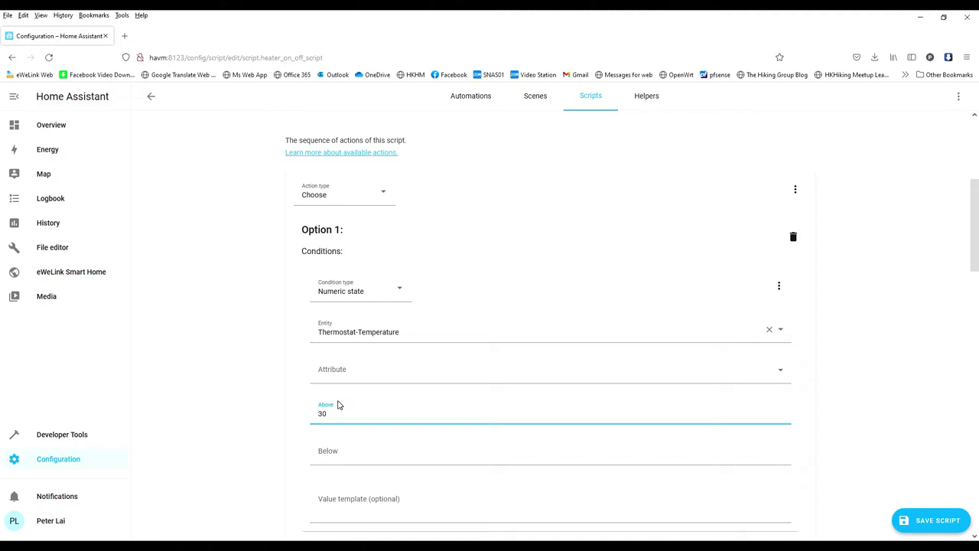
pyautogui.click(351, 393)
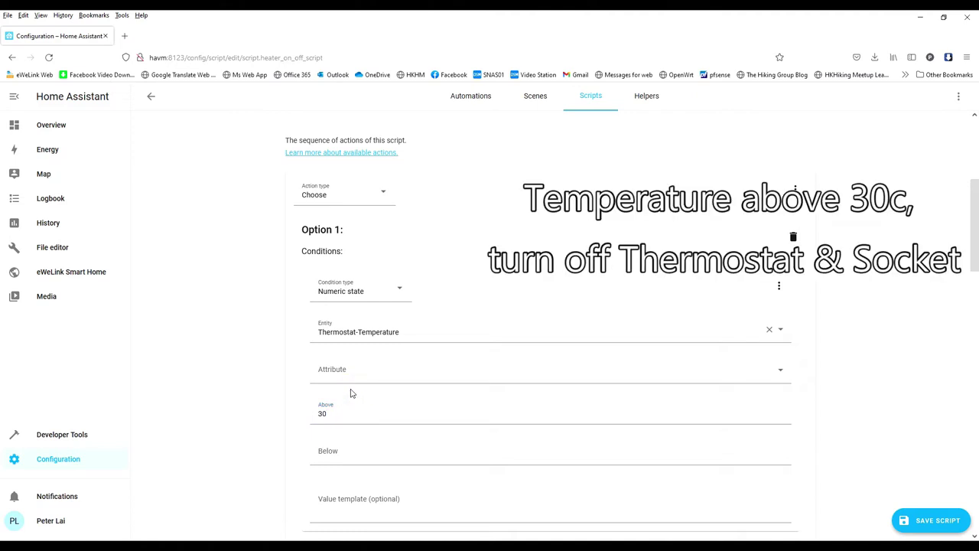
pyautogui.click(343, 412)
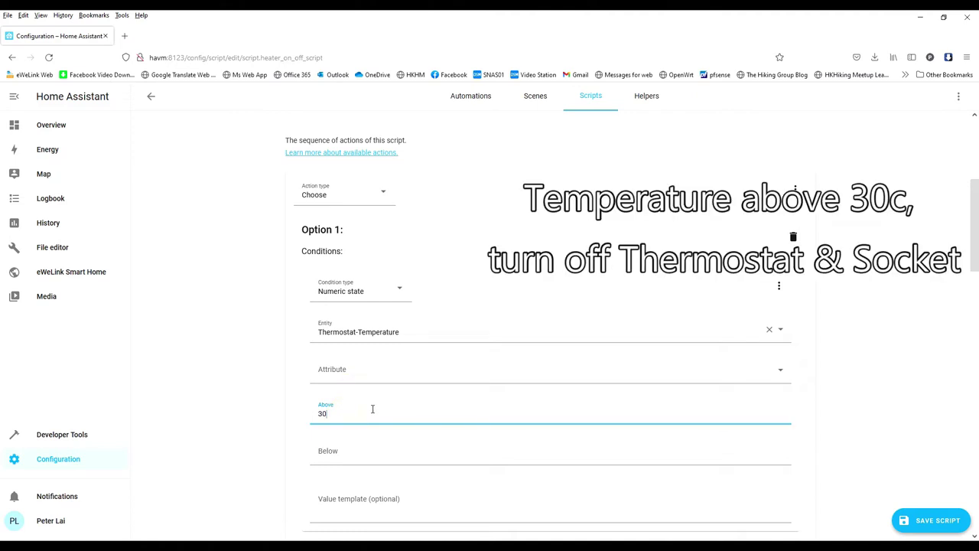
# Step: Review Option 1's action type and available services, keeping Call service with Home Assistant Core Integration: Generic turn off
pyautogui.scroll(-5, 372, 409)
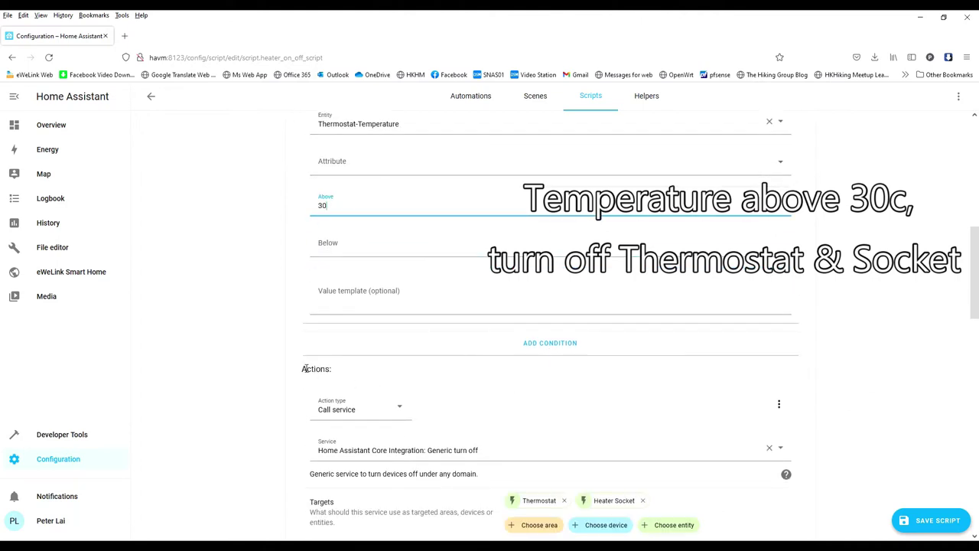
pyautogui.click(507, 400)
pyautogui.scroll(-1, 507, 400)
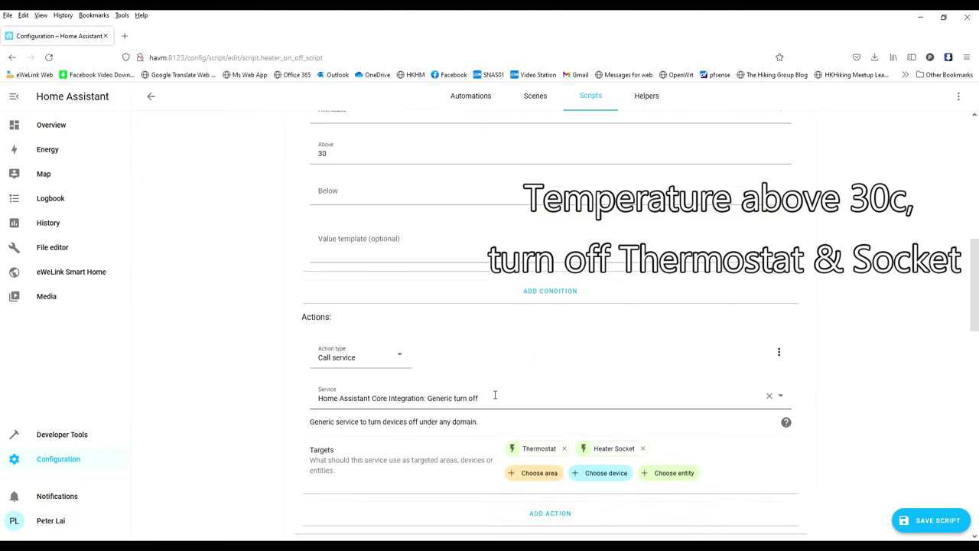
pyautogui.click(397, 360)
pyautogui.click(395, 356)
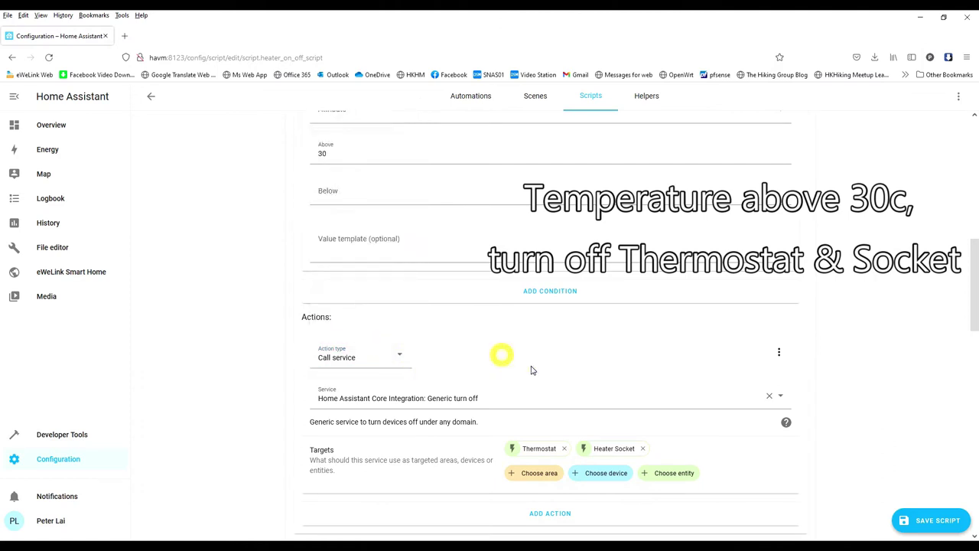
pyautogui.click(781, 396)
pyautogui.scroll(-2, 588, 317)
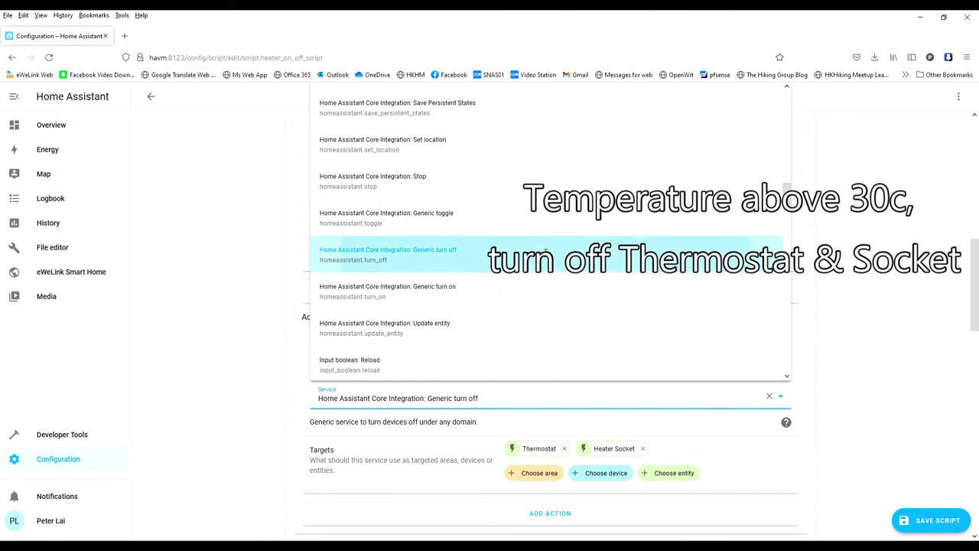
pyautogui.click(543, 260)
# Step: Look through the entities that Option 1's action can target, locating Thermostat and Heater Socket
pyautogui.click(673, 473)
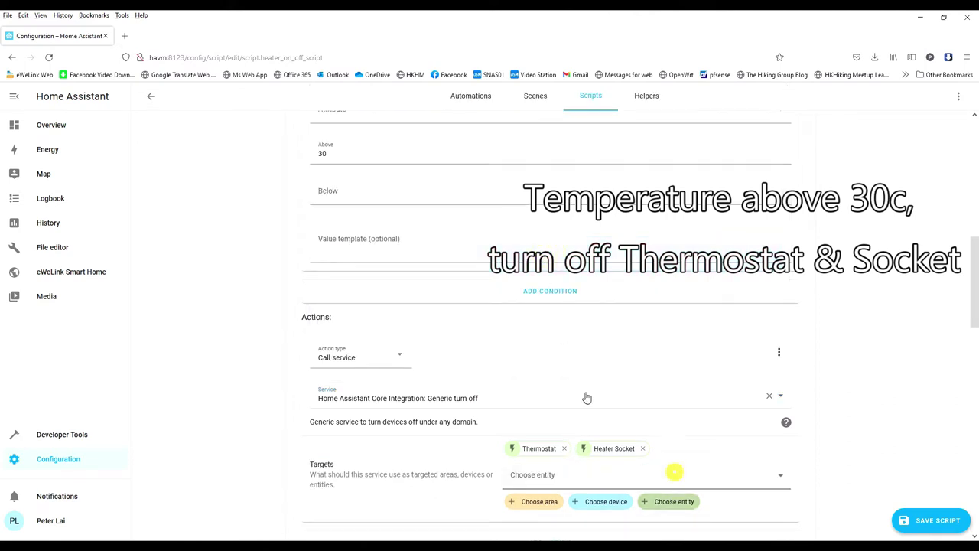
pyautogui.scroll(-5, 623, 367)
pyautogui.scroll(-5, 628, 372)
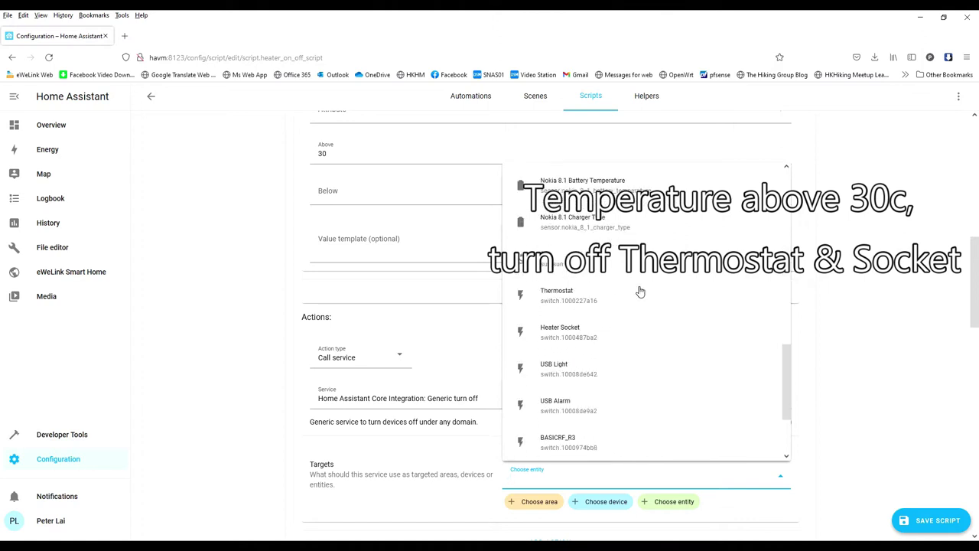
pyautogui.click(634, 312)
pyautogui.click(625, 344)
pyautogui.click(841, 329)
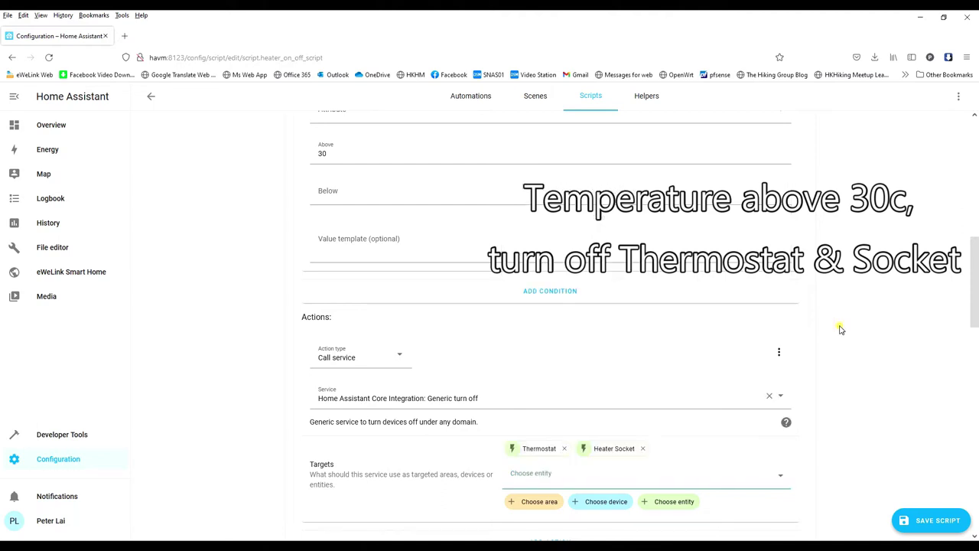
# Step: Recheck Option 1's Above threshold against its Generic turn off service and targets
pyautogui.scroll(-2, 815, 352)
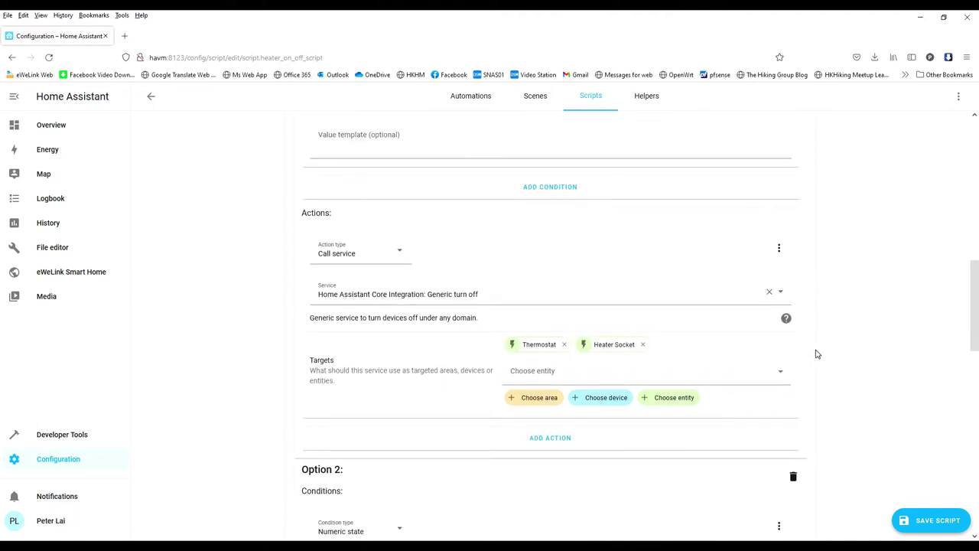
pyautogui.scroll(4, 815, 354)
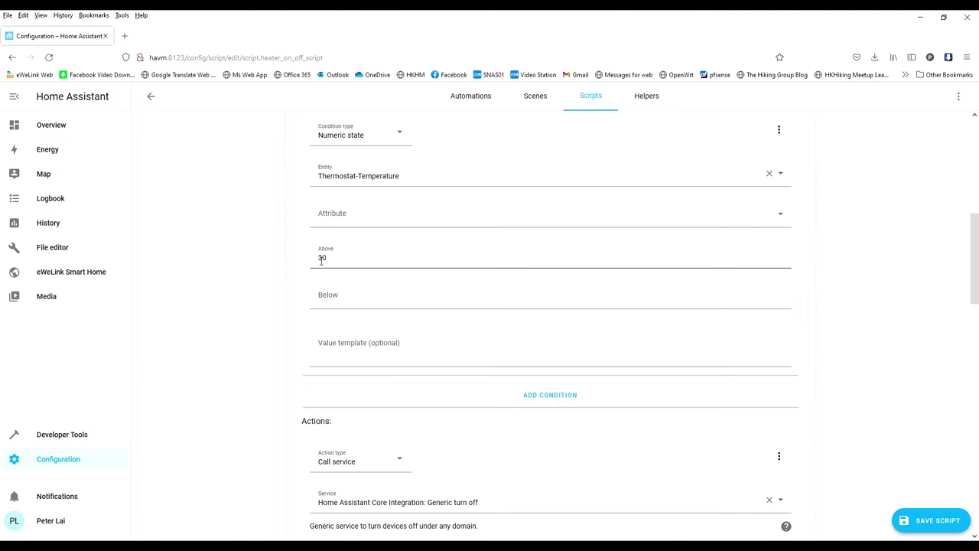
pyautogui.click(322, 257)
pyautogui.moveTo(317, 257); pyautogui.dragTo(334, 254)
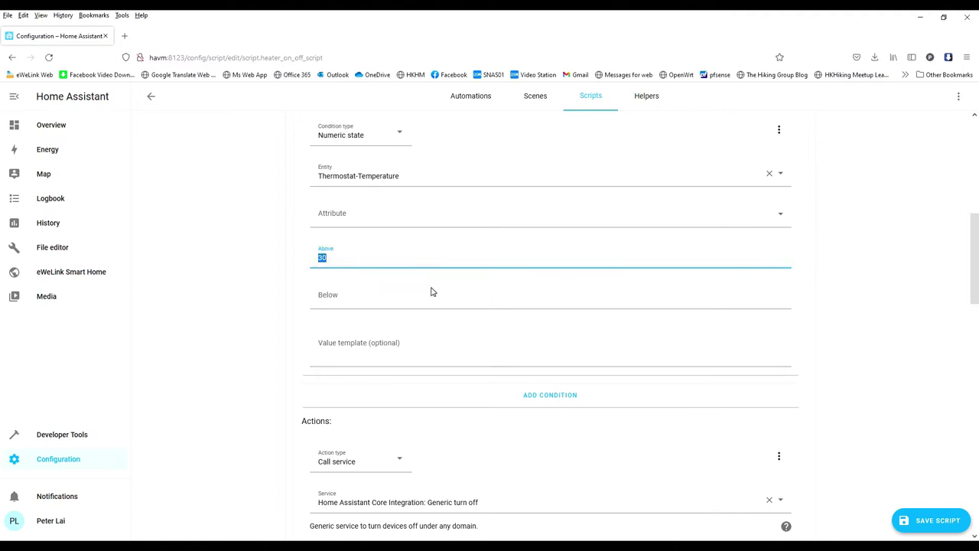
pyautogui.scroll(-3, 432, 295)
pyautogui.moveTo(488, 346); pyautogui.dragTo(459, 346)
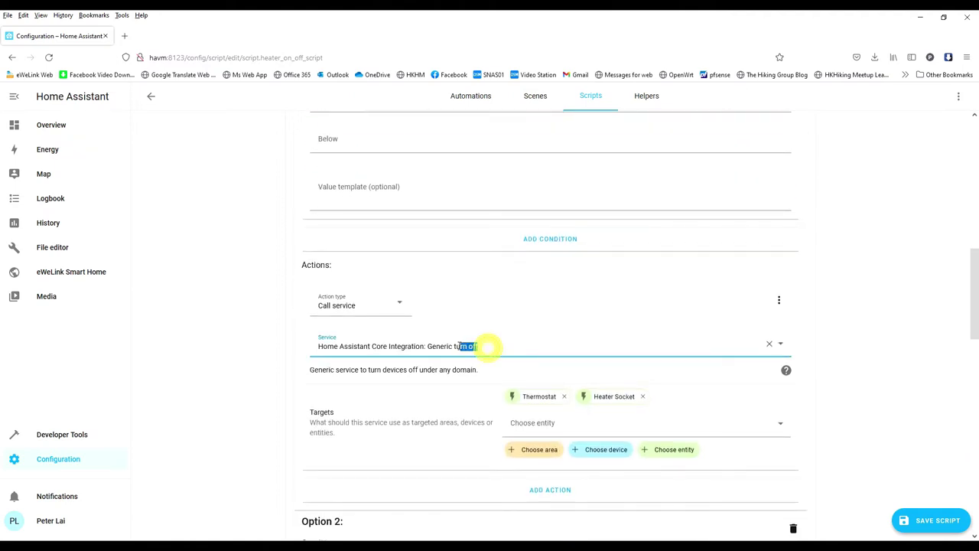
pyautogui.click(839, 352)
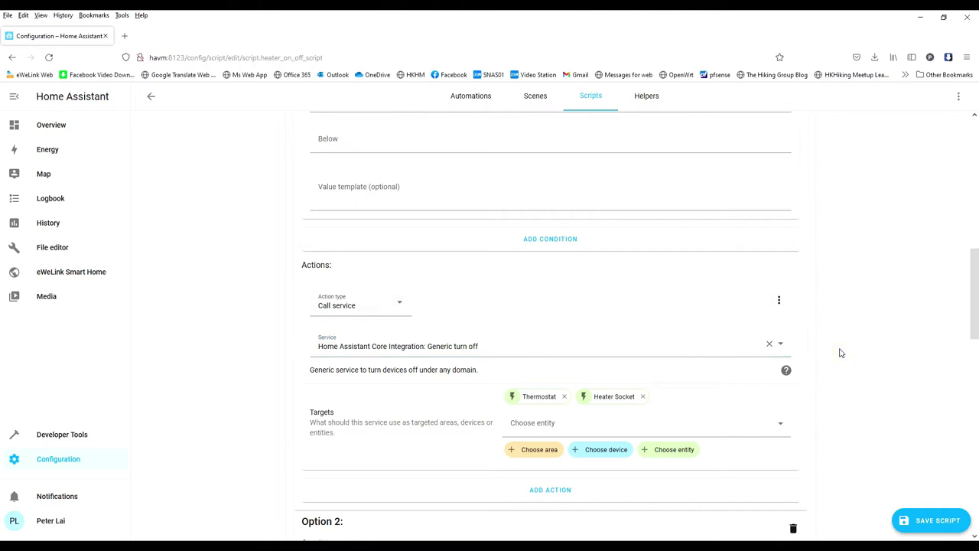
# Step: Check the condition types for Option 2 and set its Below threshold to 28
pyautogui.scroll(-6, 840, 351)
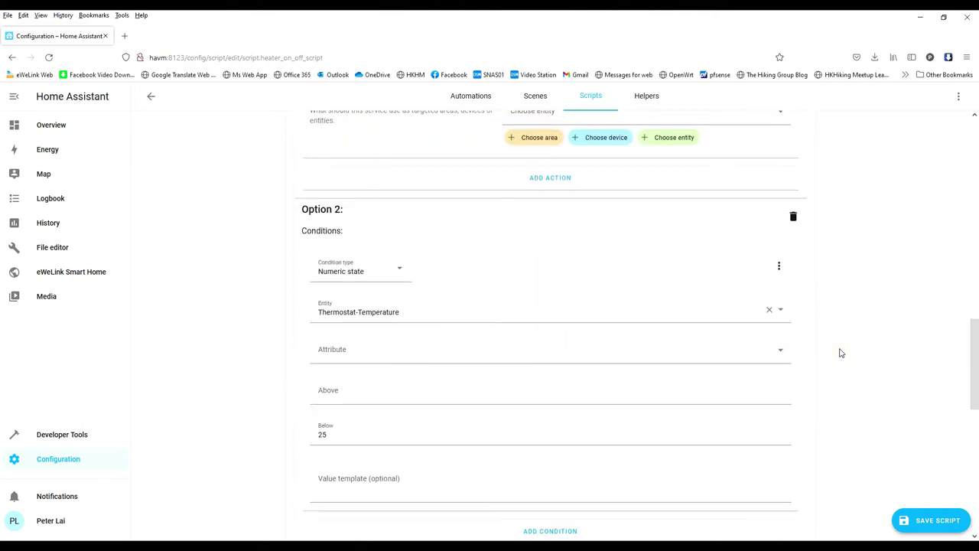
pyautogui.click(399, 269)
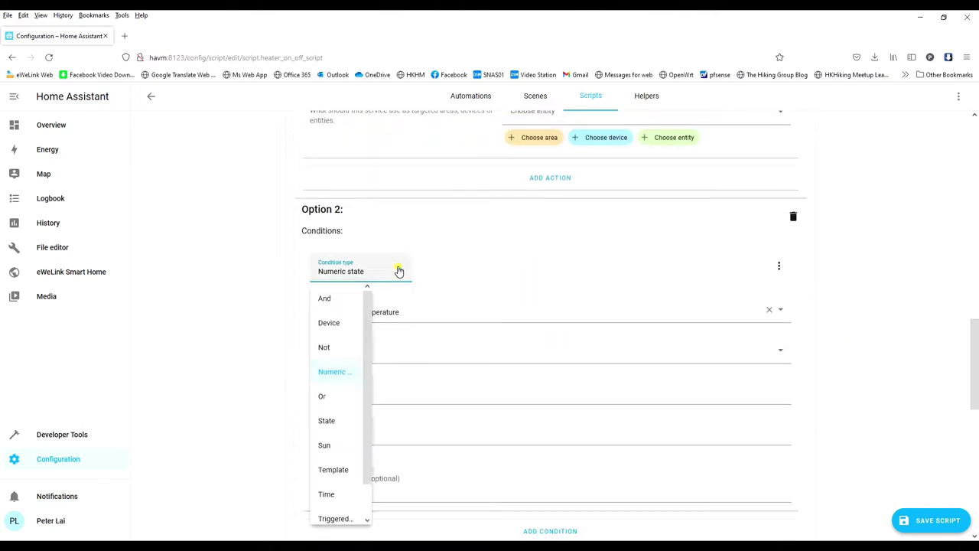
pyautogui.click(508, 269)
pyautogui.scroll(-1, 433, 387)
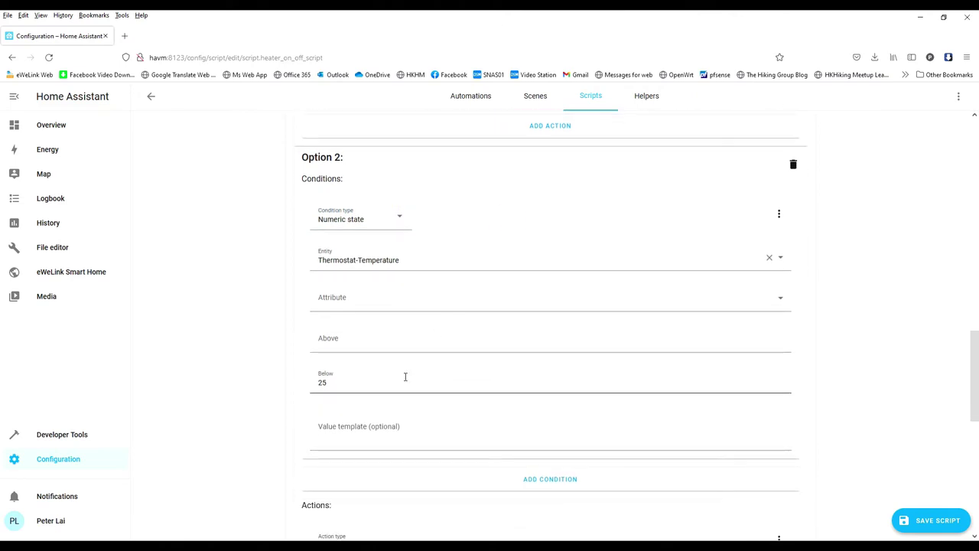
pyautogui.doubleClick(338, 384)
pyautogui.click(454, 403)
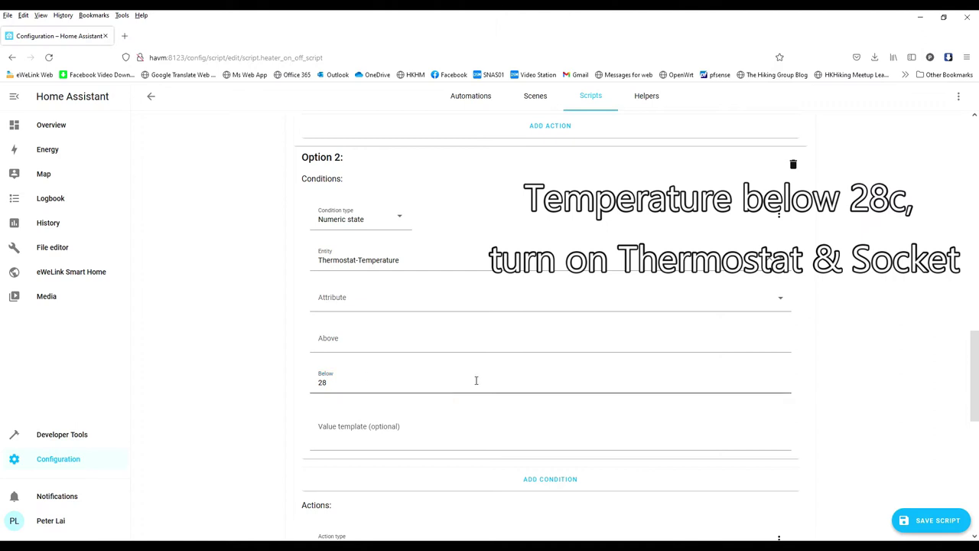
# Step: Review Option 2's Below threshold together with its Generic turn on service and target entities
pyautogui.scroll(-3, 476, 380)
pyautogui.doubleClick(323, 278)
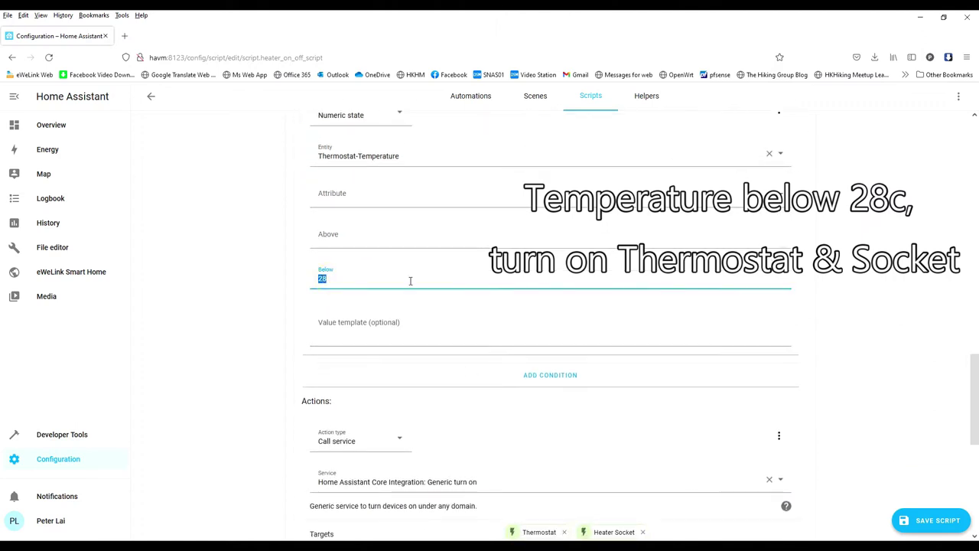
pyautogui.scroll(-3, 485, 355)
pyautogui.moveTo(481, 377); pyautogui.dragTo(428, 378)
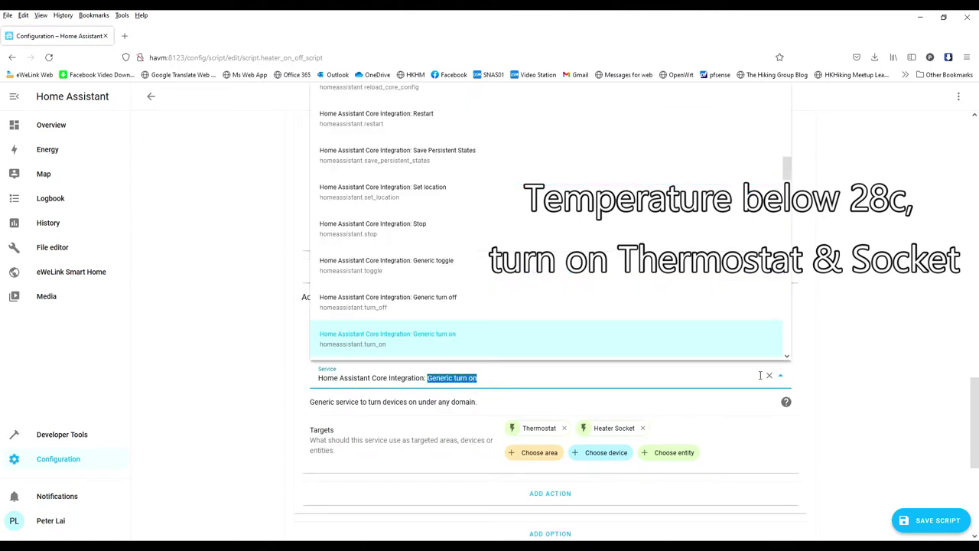
pyautogui.click(880, 389)
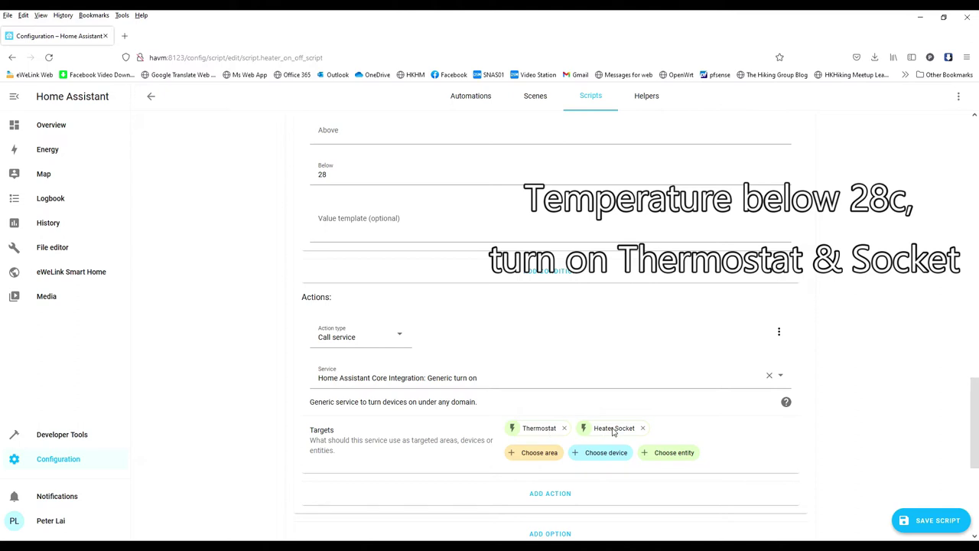
# Step: Examine the script's default actions, including the called service and its targets
pyautogui.scroll(-2, 702, 422)
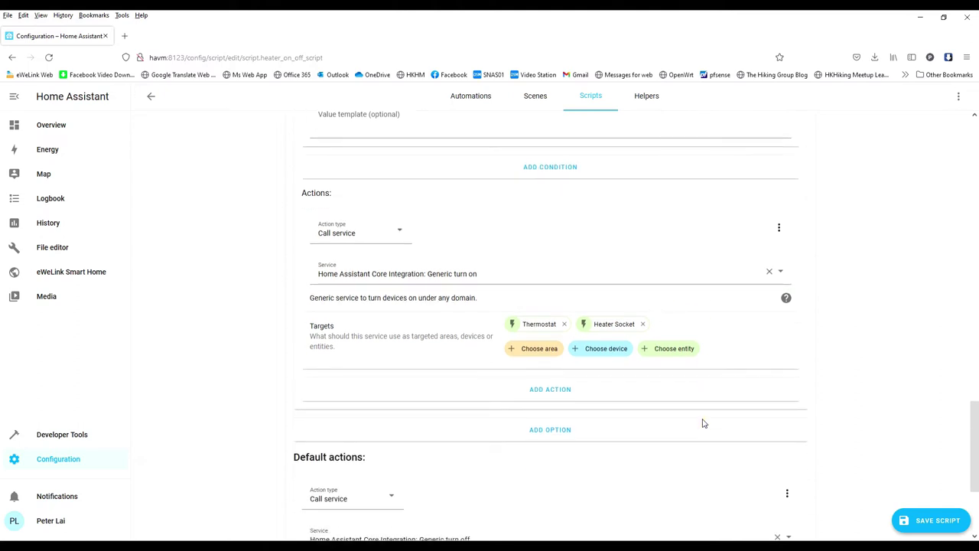
pyautogui.scroll(-2, 702, 422)
pyautogui.moveTo(292, 356); pyautogui.dragTo(367, 354)
pyautogui.scroll(-1, 503, 370)
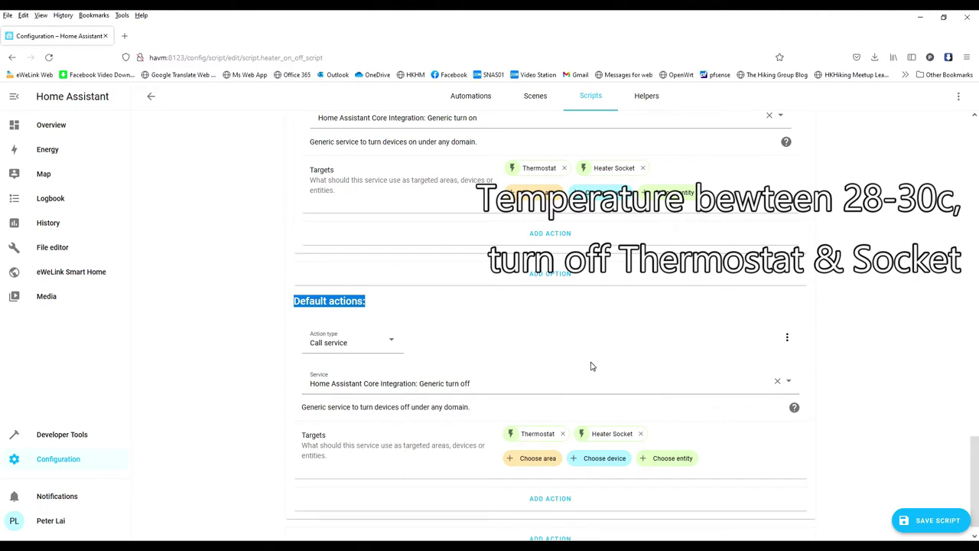
pyautogui.scroll(-1, 756, 462)
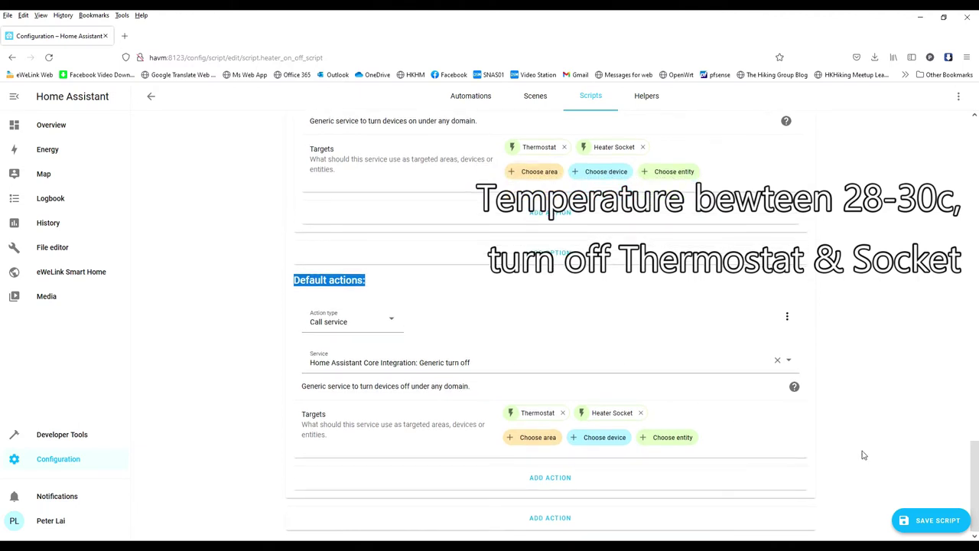
# Step: Check the Thermostat and Heater Socket on the Overview dashboard and the eWeLink Smart Home page
pyautogui.click(46, 126)
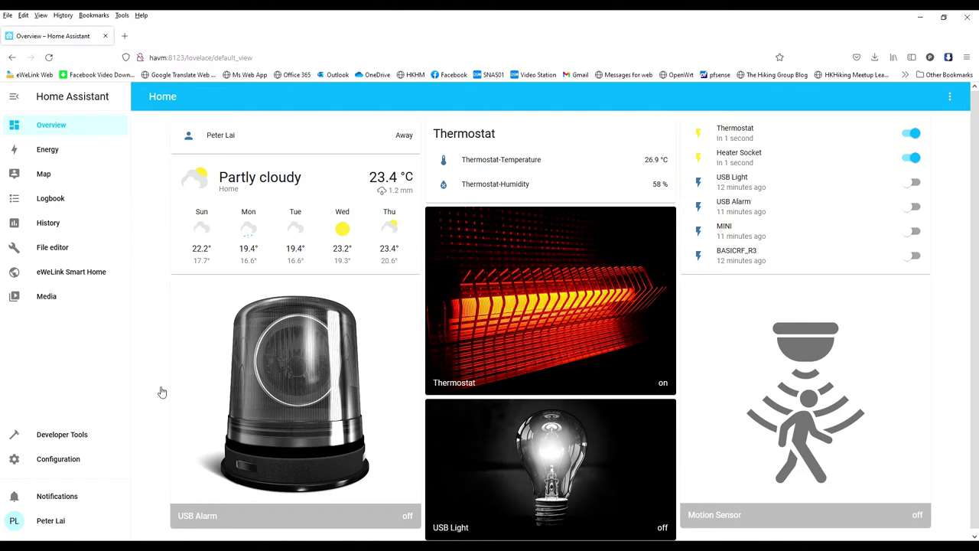
pyautogui.click(90, 273)
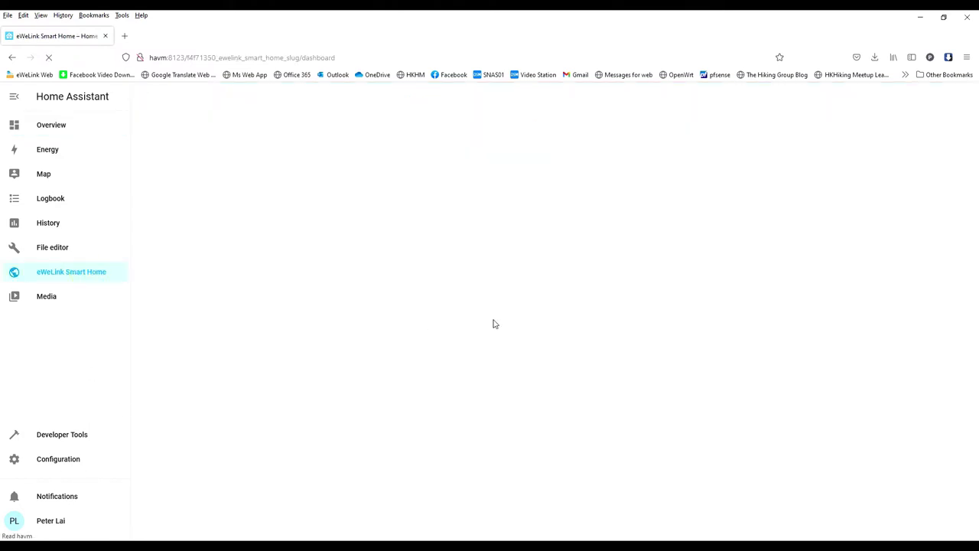
pyautogui.scroll(-3, 513, 319)
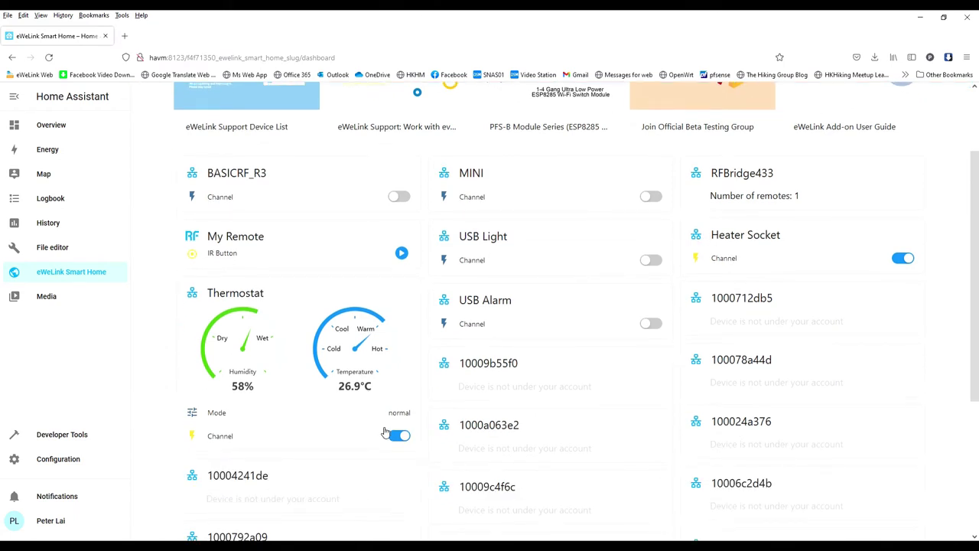
pyautogui.click(902, 258)
pyautogui.click(900, 260)
# Step: Open the list of scripts in the Automations & Scenes configuration
pyautogui.click(51, 465)
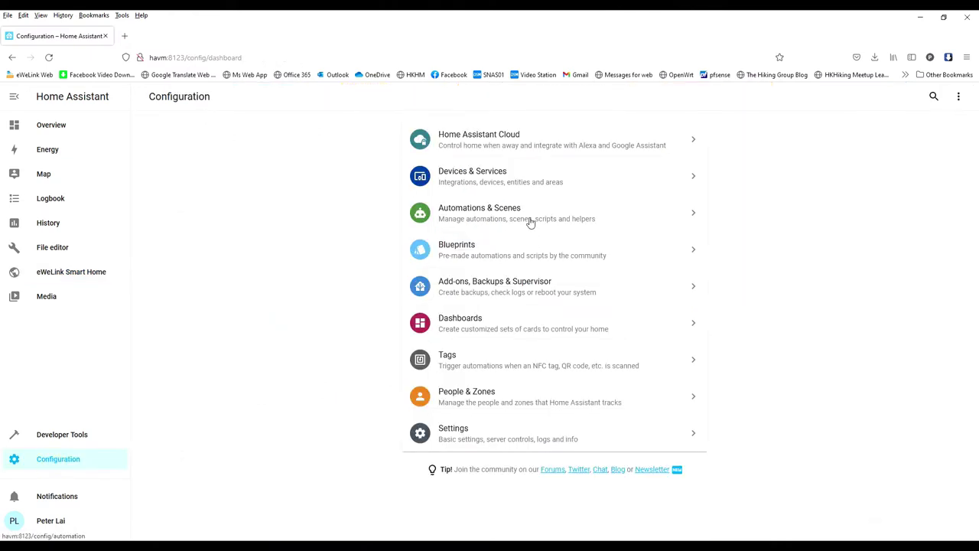
pyautogui.click(507, 212)
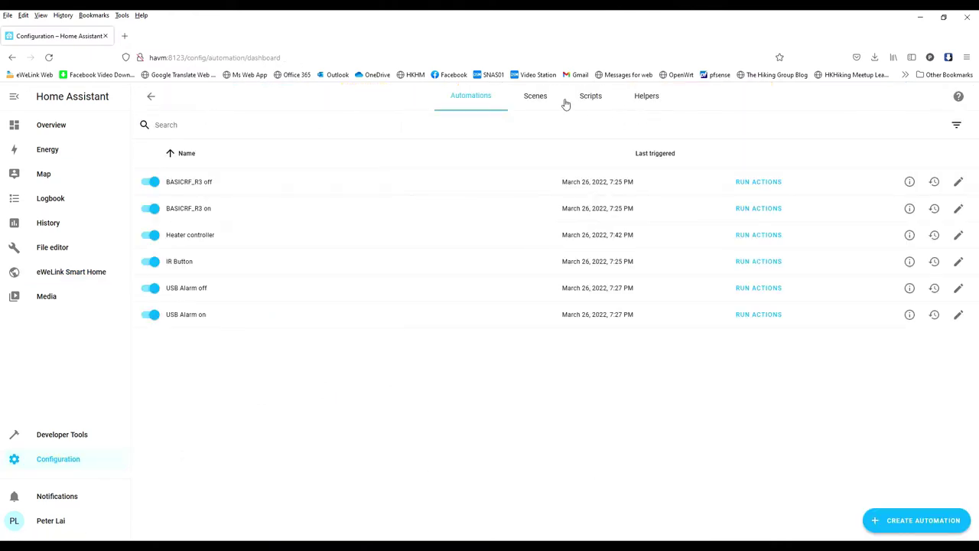
pyautogui.click(590, 97)
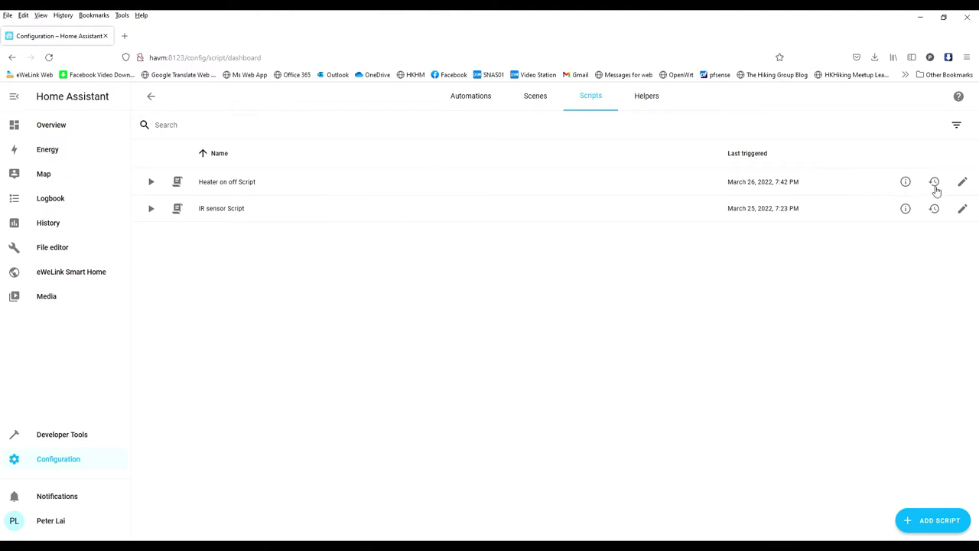
# Step: Open the Heater on off Script for editing and set Option 1's Above threshold to 28
pyautogui.click(962, 181)
pyautogui.scroll(-5, 490, 379)
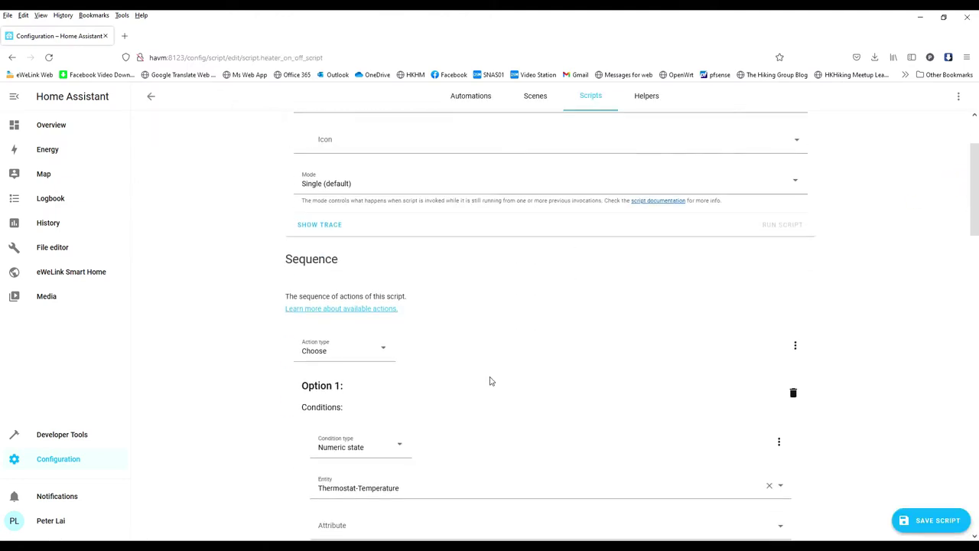
pyautogui.doubleClick(338, 413)
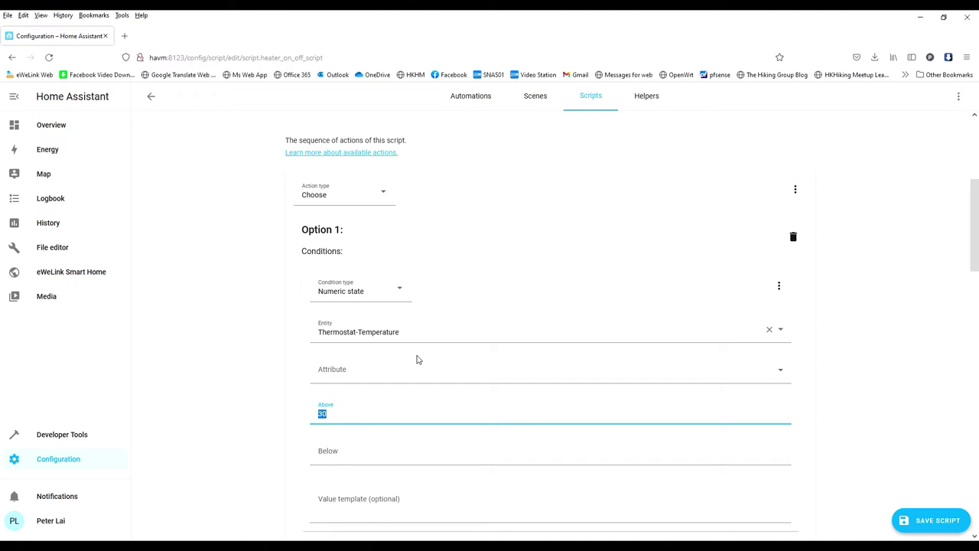
pyautogui.write('27')
pyautogui.doubleClick(345, 413)
pyautogui.write('28')
# Step: Set Option 2's Below threshold to 25 and save the script
pyautogui.scroll(-5, 348, 417)
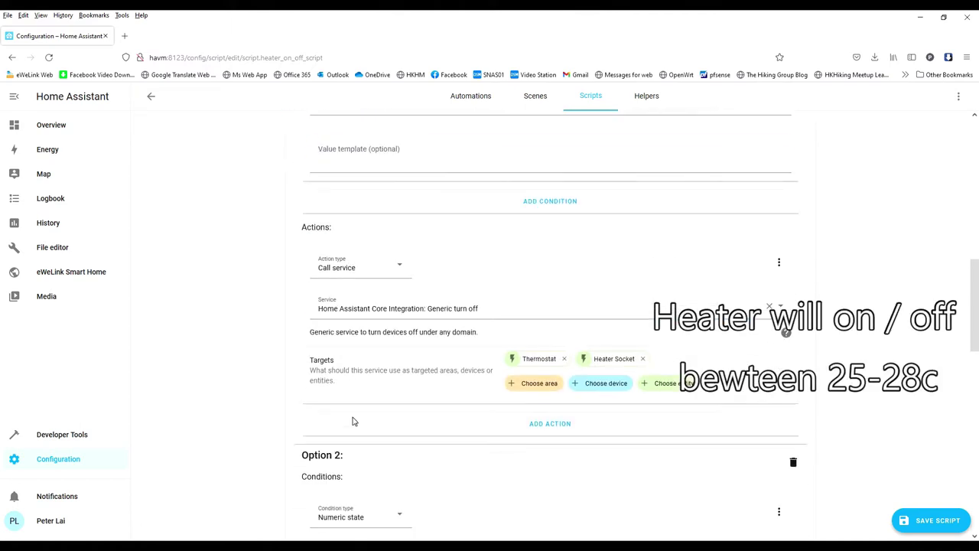
pyautogui.scroll(-4, 457, 366)
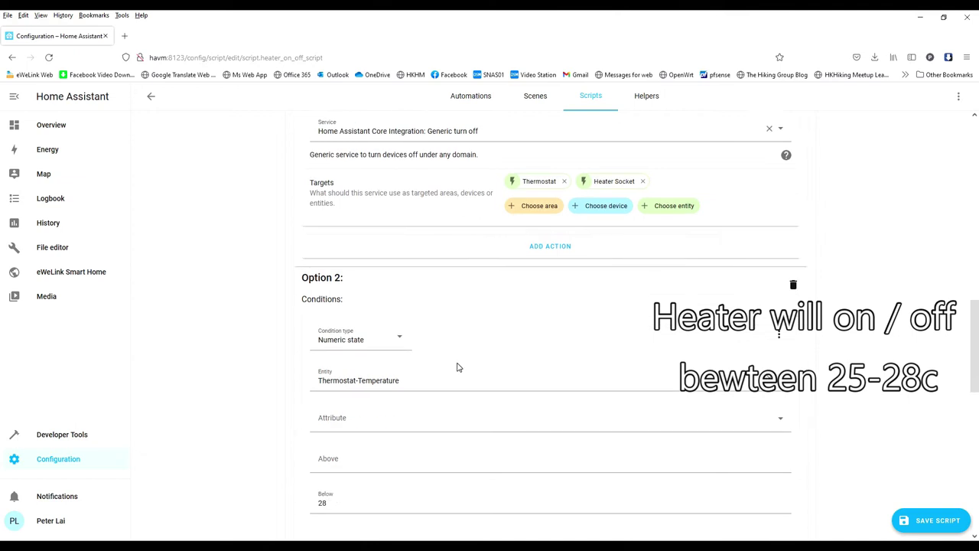
pyautogui.scroll(-2, 456, 367)
pyautogui.doubleClick(337, 407)
pyautogui.write('25')
pyautogui.click(833, 390)
pyautogui.scroll(-6, 557, 350)
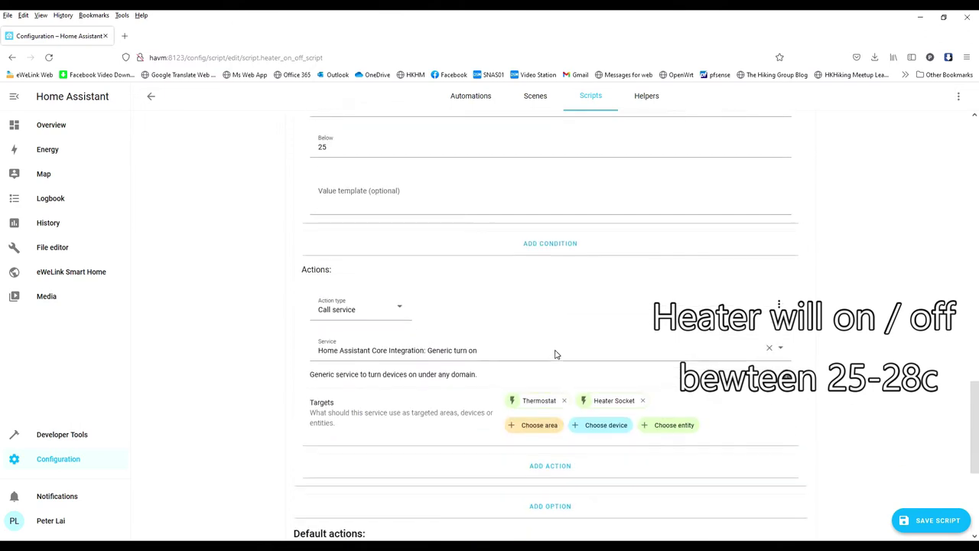
pyautogui.scroll(-4, 502, 319)
pyautogui.click(906, 533)
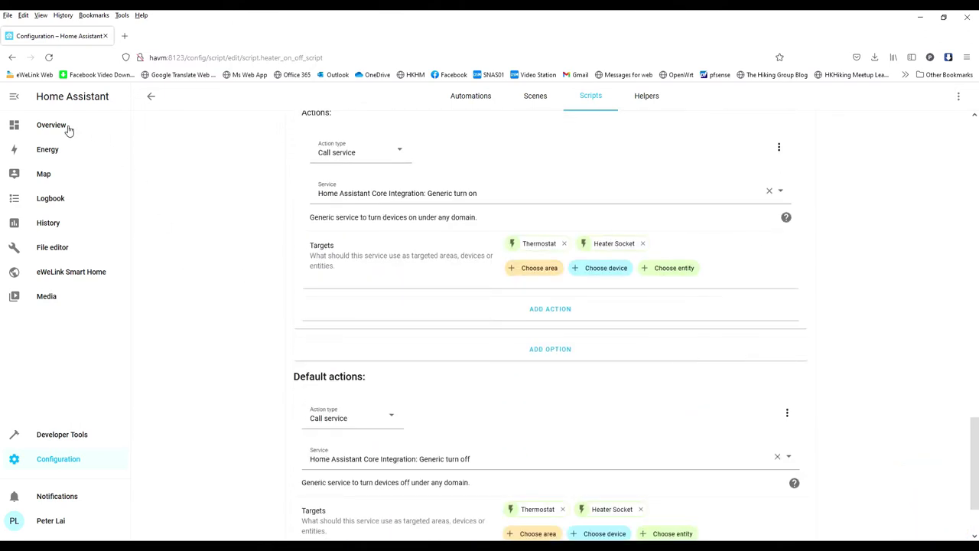
# Step: Check the Thermostat on the Overview dashboard, and switch on the Heater Socket on the eWeLink Smart Home page
pyautogui.click(67, 127)
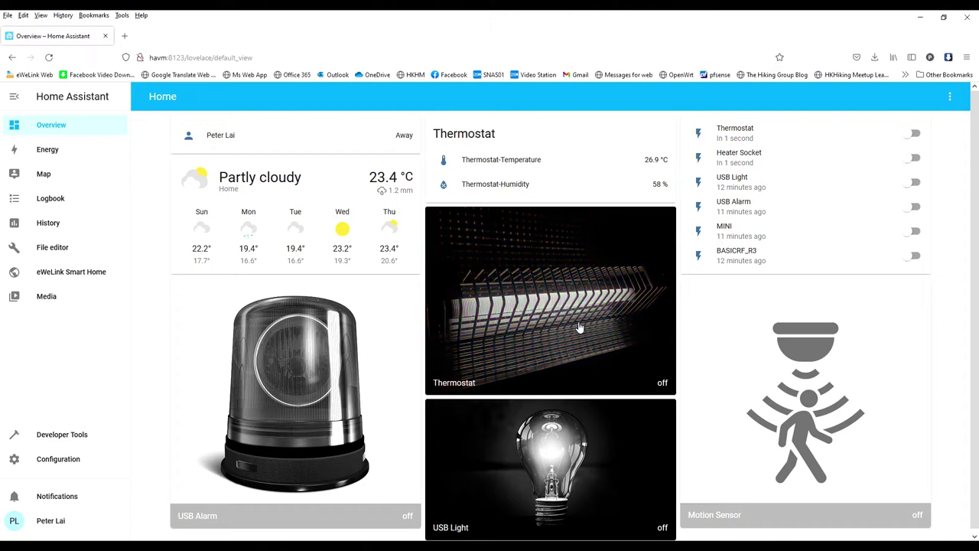
pyautogui.click(98, 275)
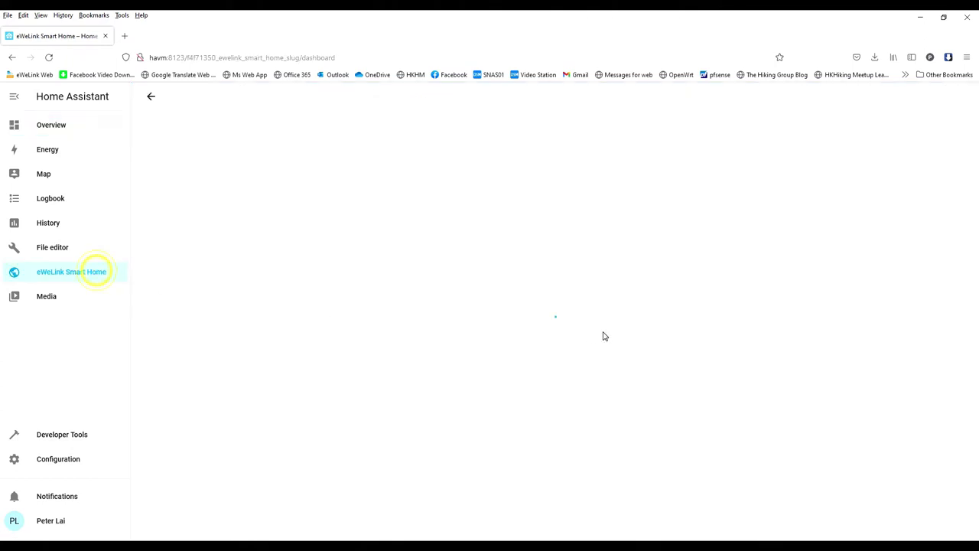
pyautogui.scroll(-1, 602, 326)
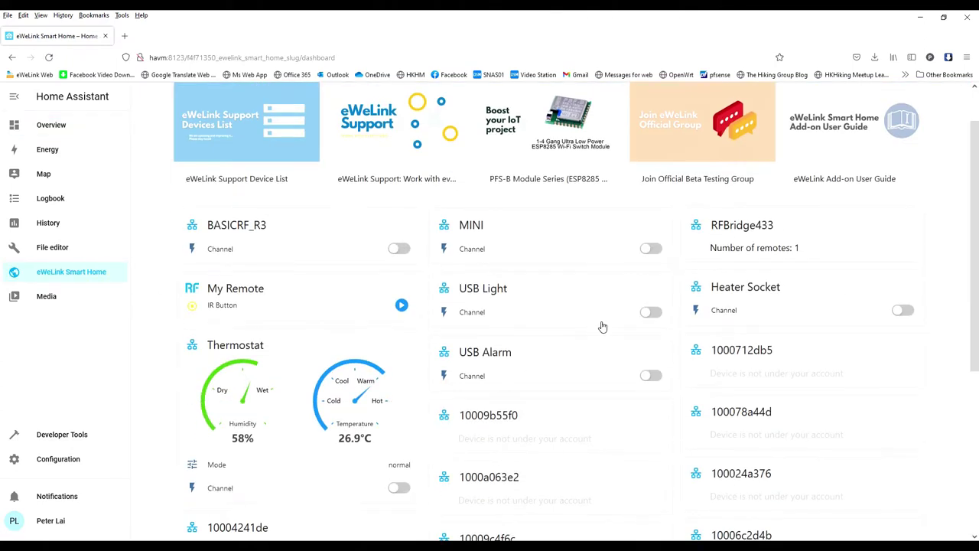
pyautogui.click(904, 311)
pyautogui.click(910, 312)
pyautogui.scroll(-1, 810, 308)
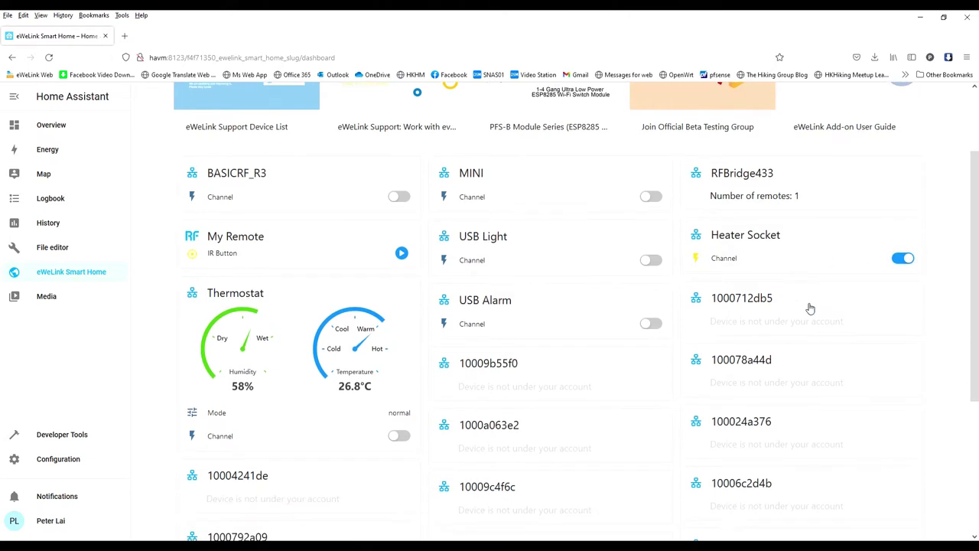
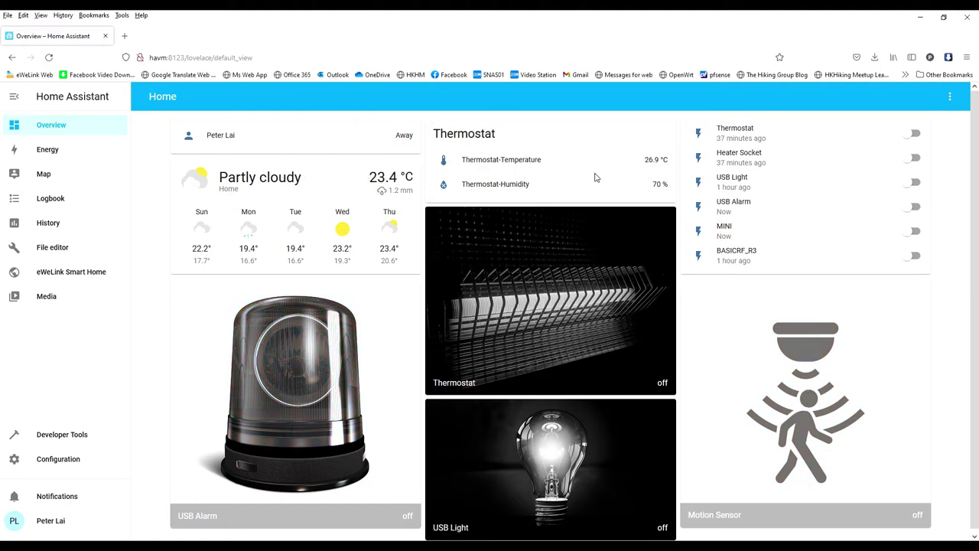
# Step: View the device settings of MINI and USB Alarm on the eWeLink Smart Home page
pyautogui.click(90, 274)
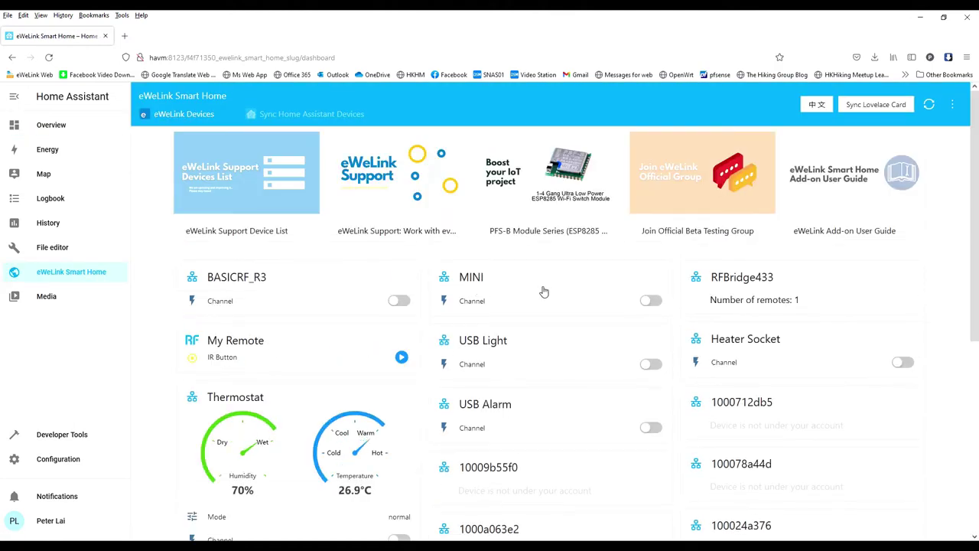
pyautogui.click(542, 288)
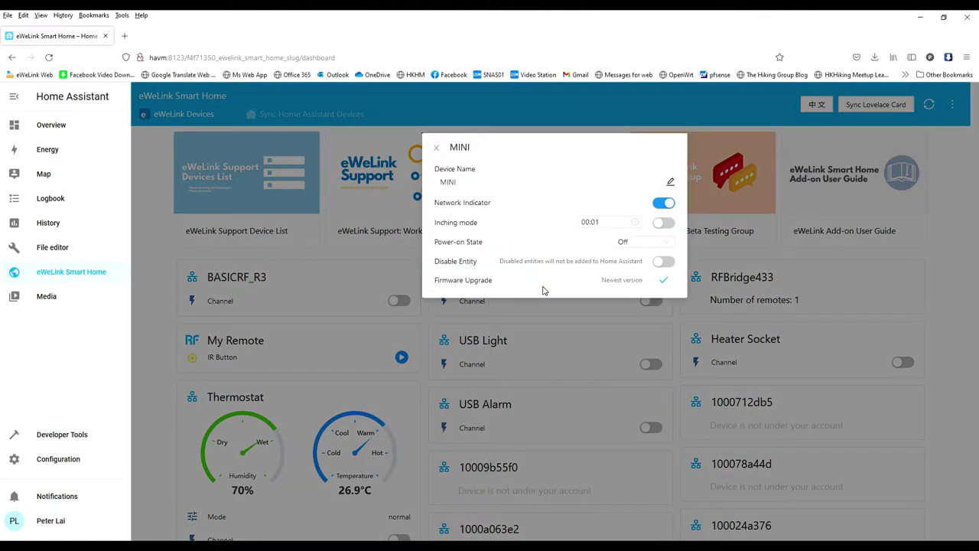
pyautogui.click(437, 148)
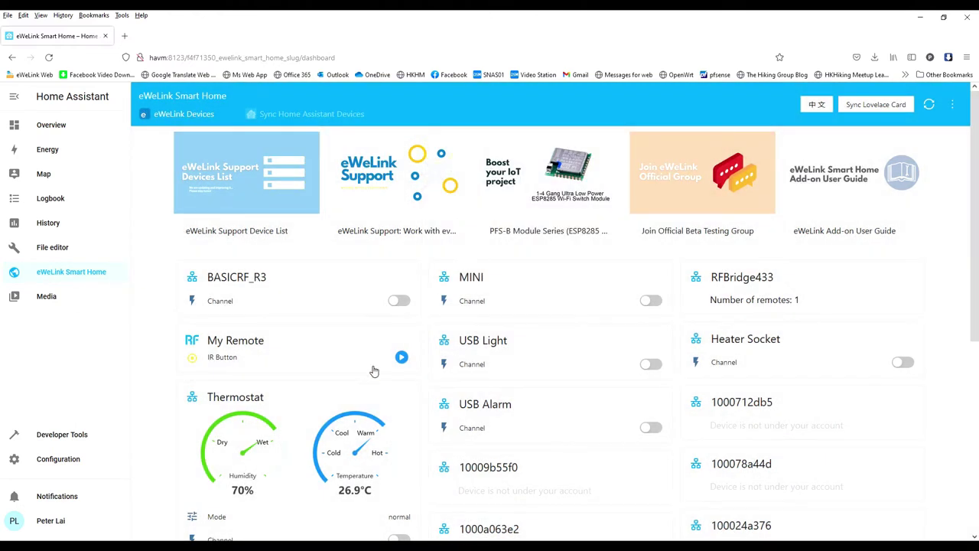
pyautogui.click(561, 423)
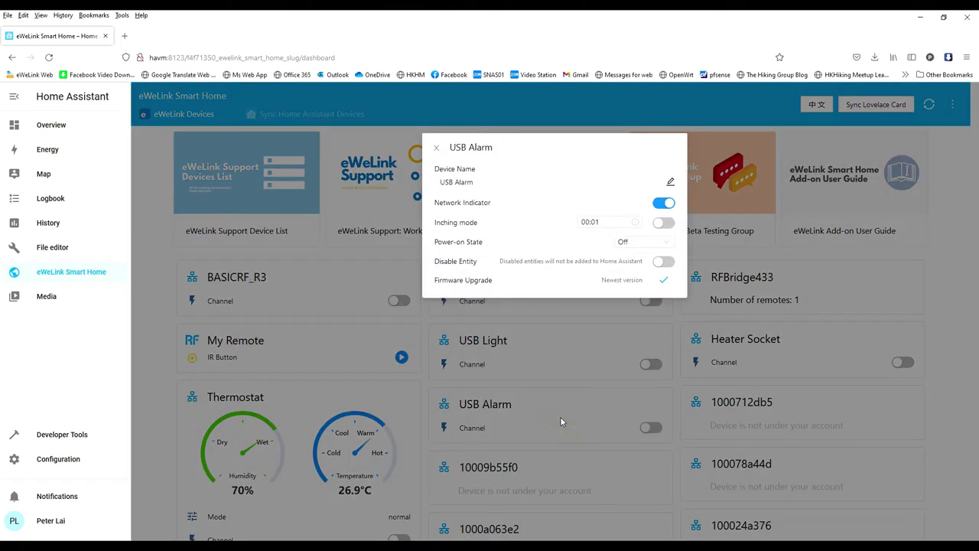
pyautogui.click(438, 149)
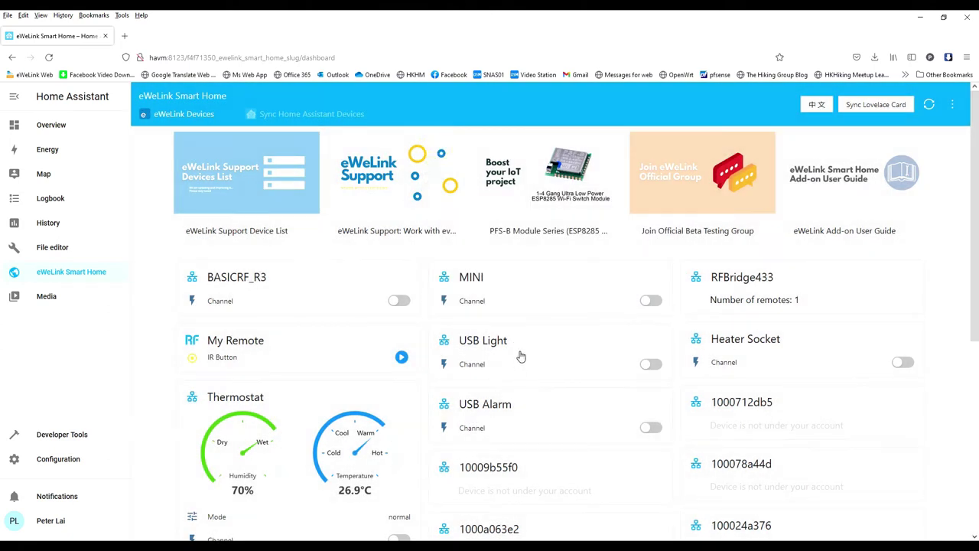
# Step: Open the USB Alarm on automation for editing from the Automations & Scenes configuration
pyautogui.click(69, 458)
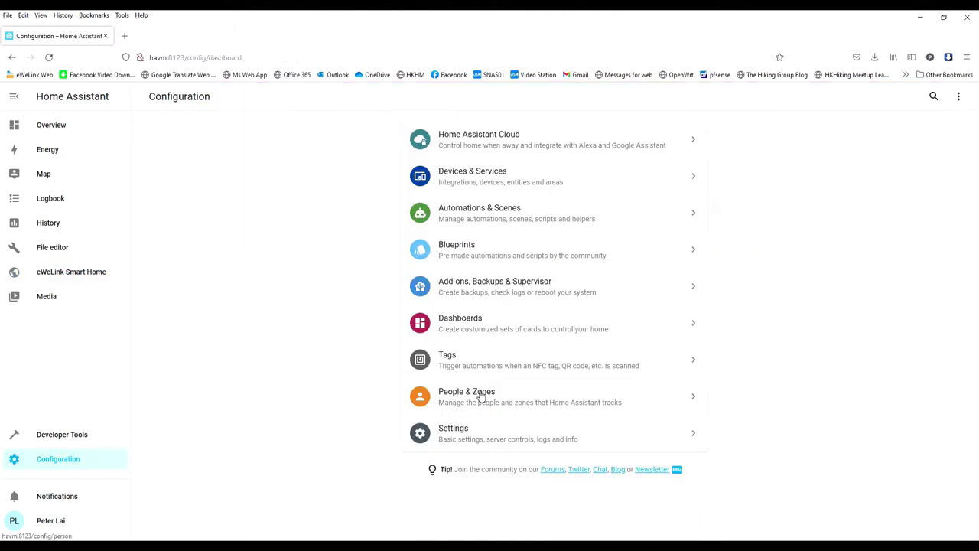
pyautogui.click(508, 230)
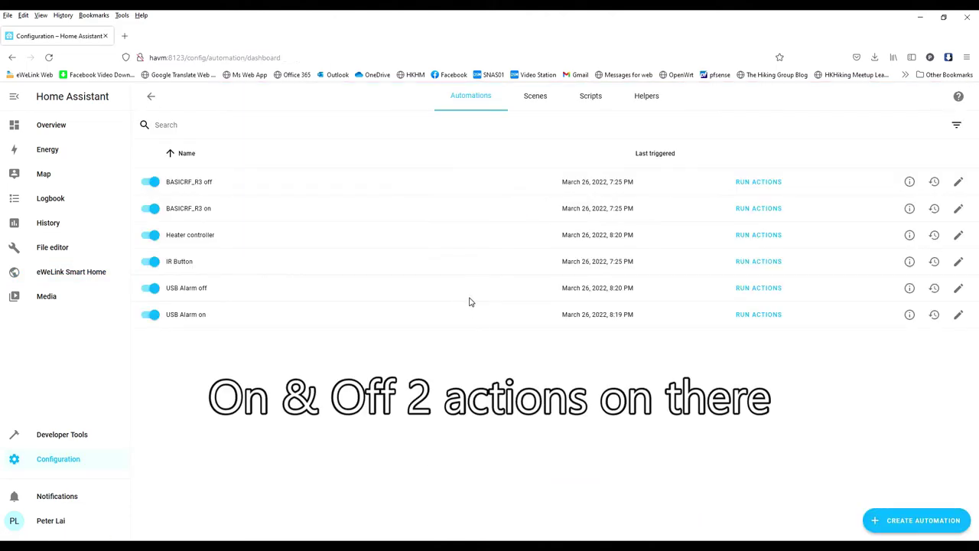
pyautogui.click(959, 316)
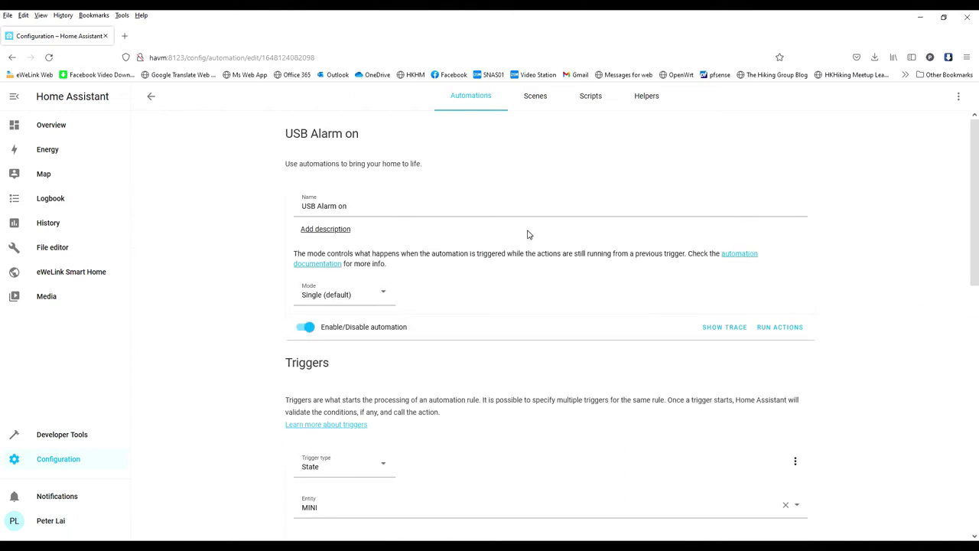
pyautogui.moveTo(364, 206); pyautogui.dragTo(276, 205)
pyautogui.click(268, 267)
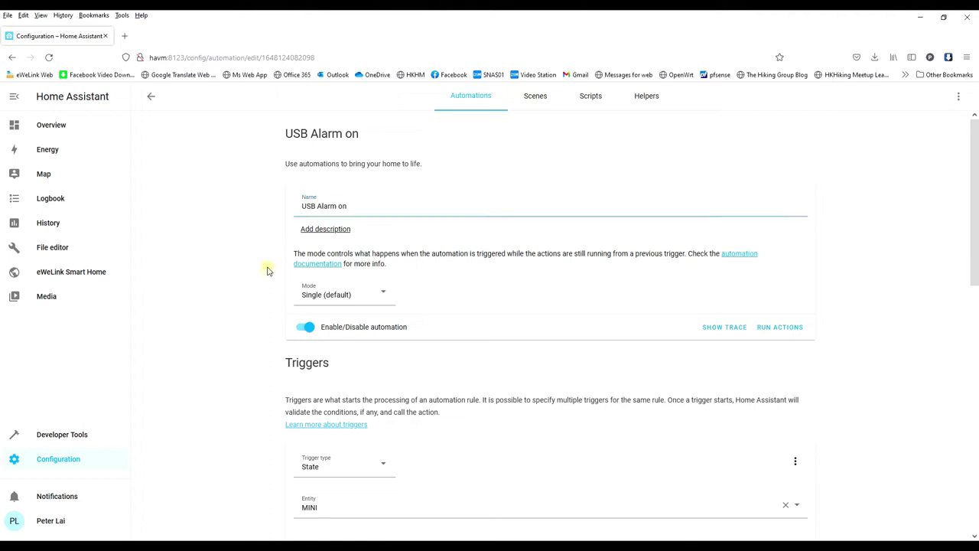
# Step: Review the automation's State trigger, re-selecting MINI as its entity and examining its target state
pyautogui.scroll(-3, 513, 302)
pyautogui.scroll(-1, 513, 302)
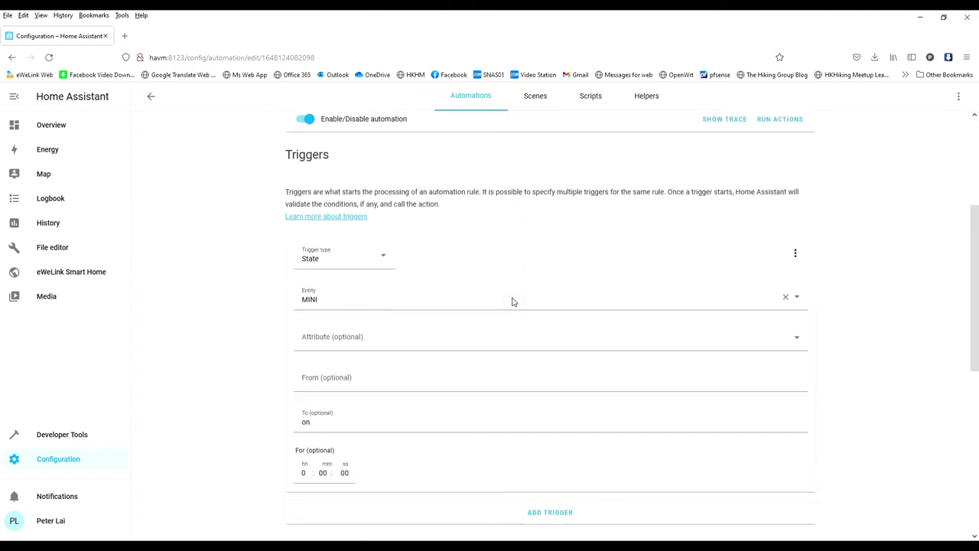
pyautogui.click(380, 258)
pyautogui.click(380, 258)
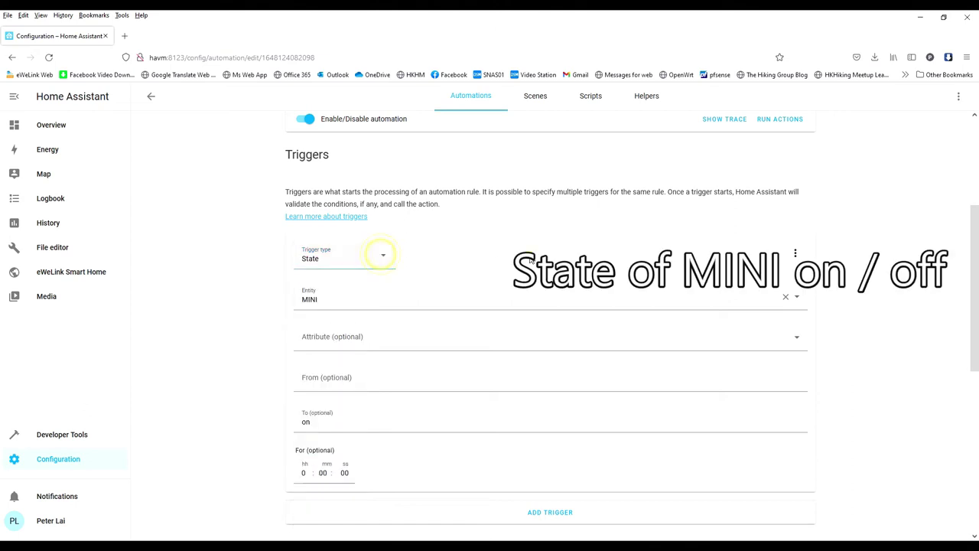
pyautogui.click(796, 298)
pyautogui.scroll(-5, 649, 413)
pyautogui.scroll(-10, 650, 414)
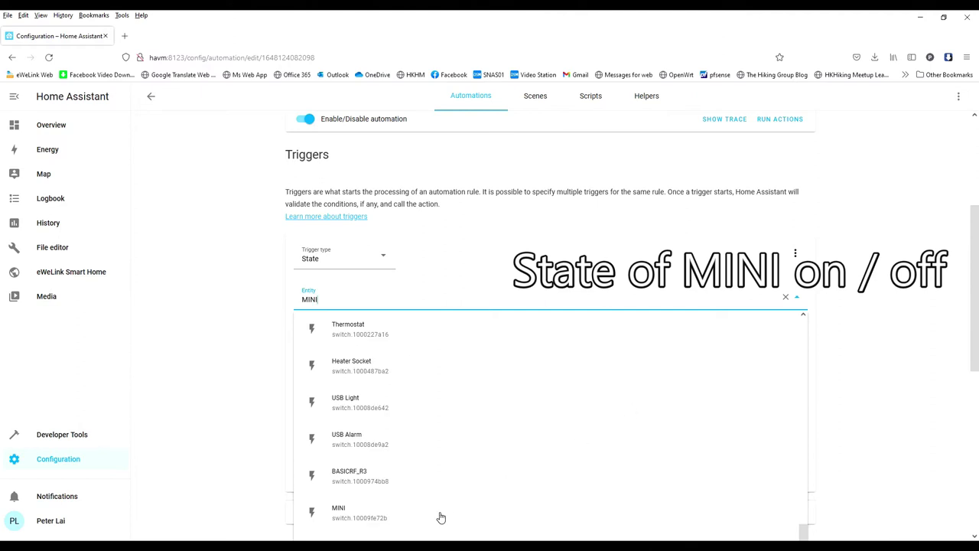
pyautogui.click(441, 518)
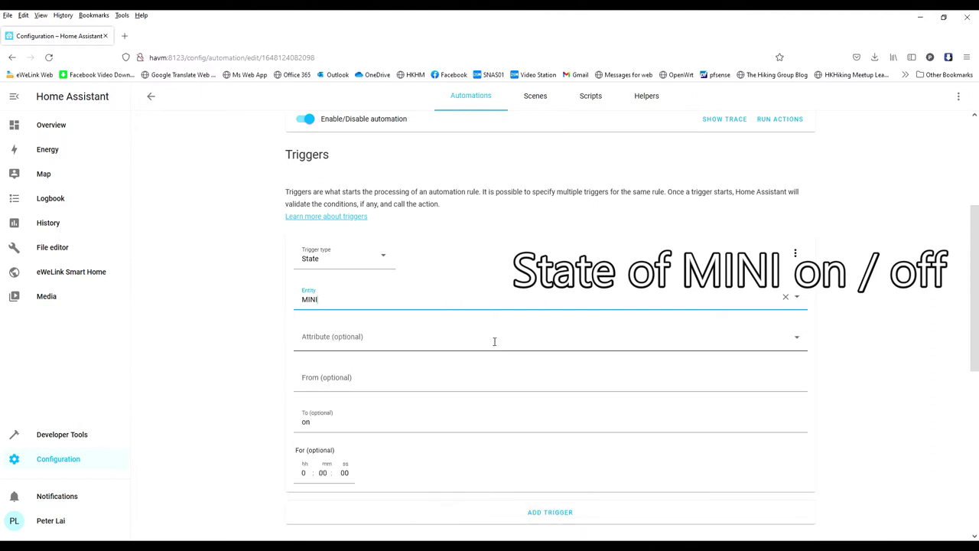
pyautogui.click(451, 419)
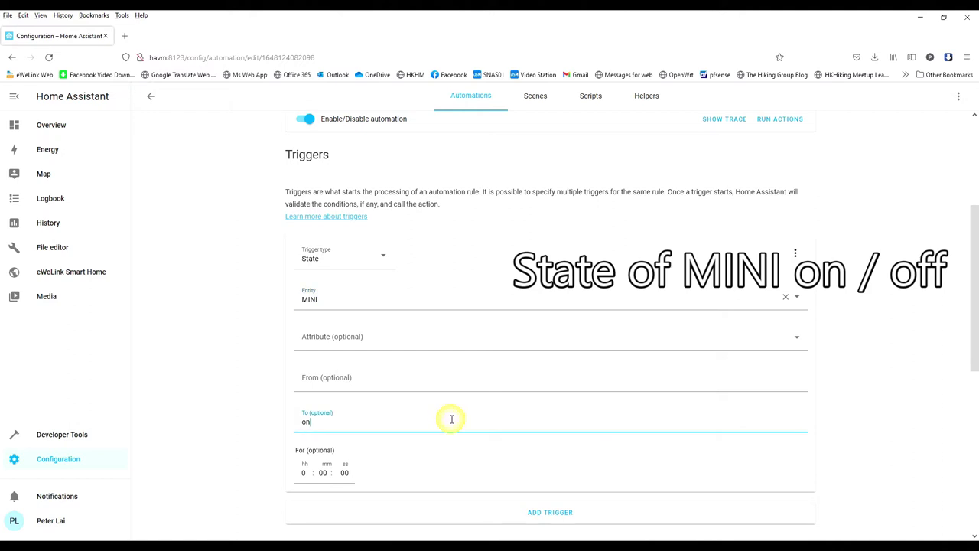
pyautogui.scroll(-1, 451, 419)
pyautogui.moveTo(326, 372); pyautogui.dragTo(302, 358)
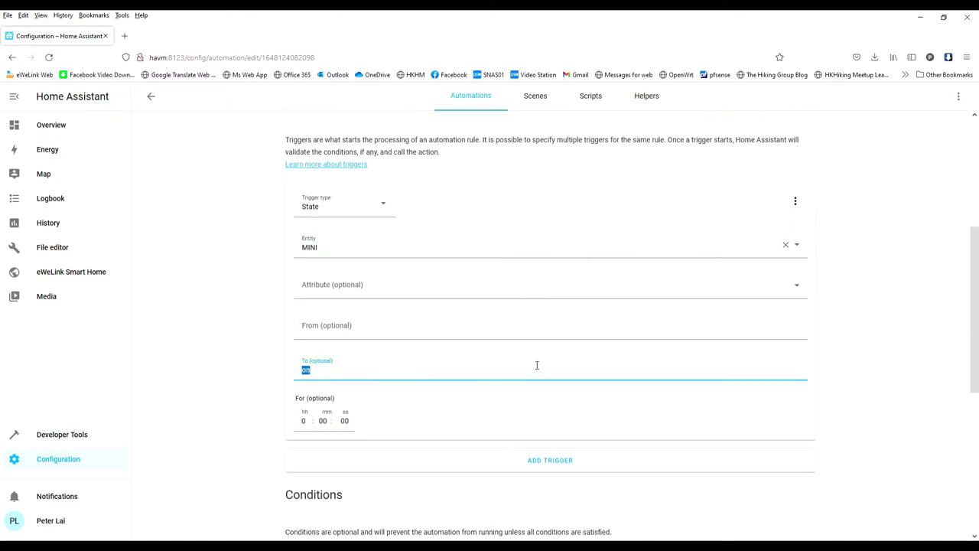
# Step: Review the automation's Call service action and re-select Home Assistant Core Integration: Generic turn on as its service
pyautogui.scroll(-6, 537, 364)
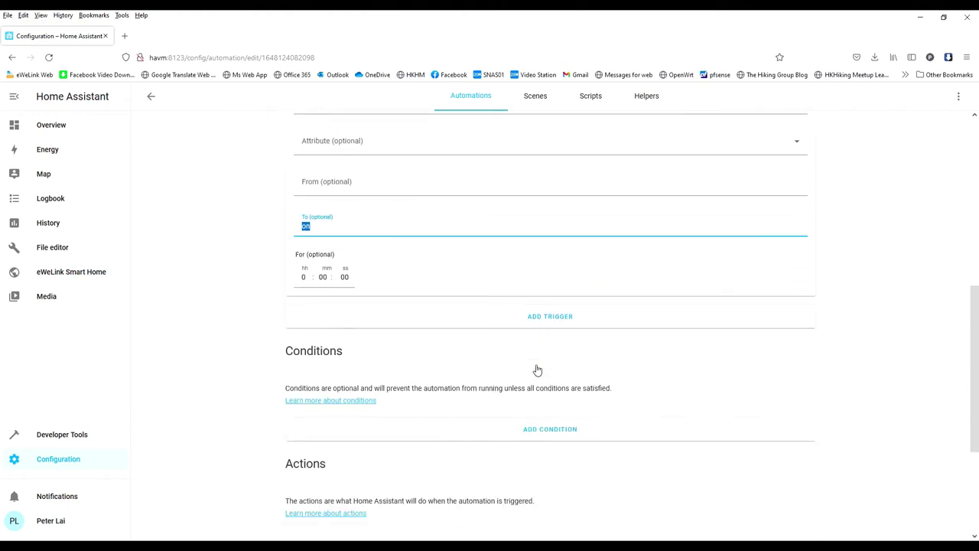
pyautogui.click(375, 358)
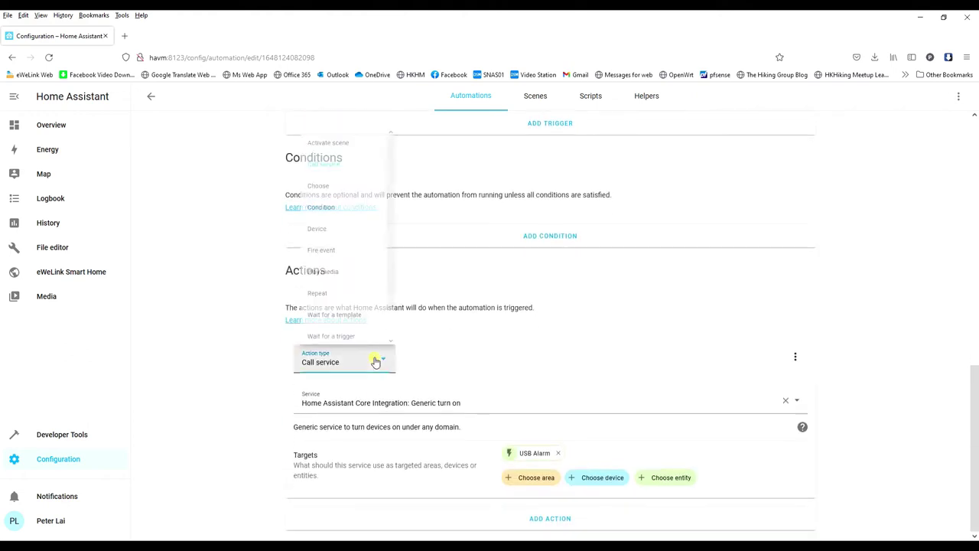
pyautogui.click(381, 361)
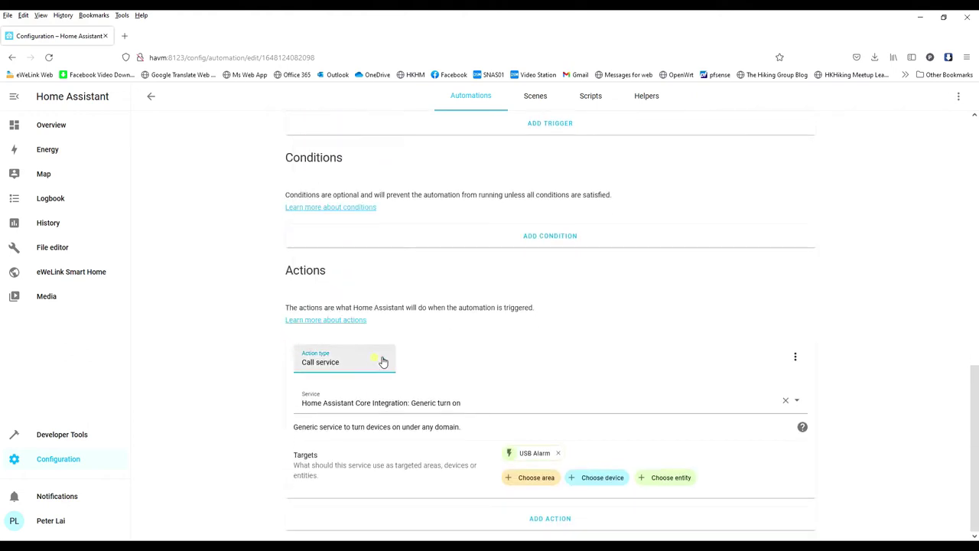
pyautogui.click(796, 400)
pyautogui.scroll(-2, 581, 354)
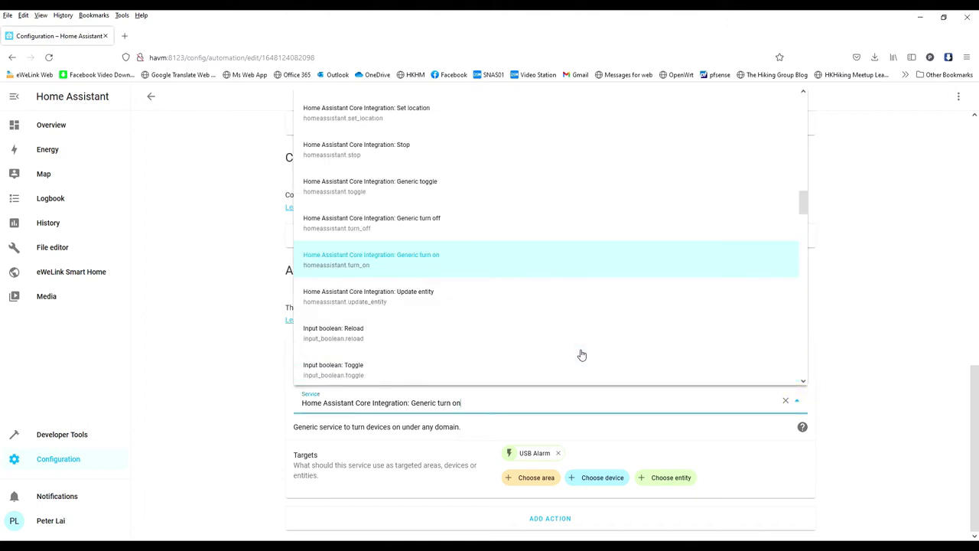
pyautogui.click(518, 264)
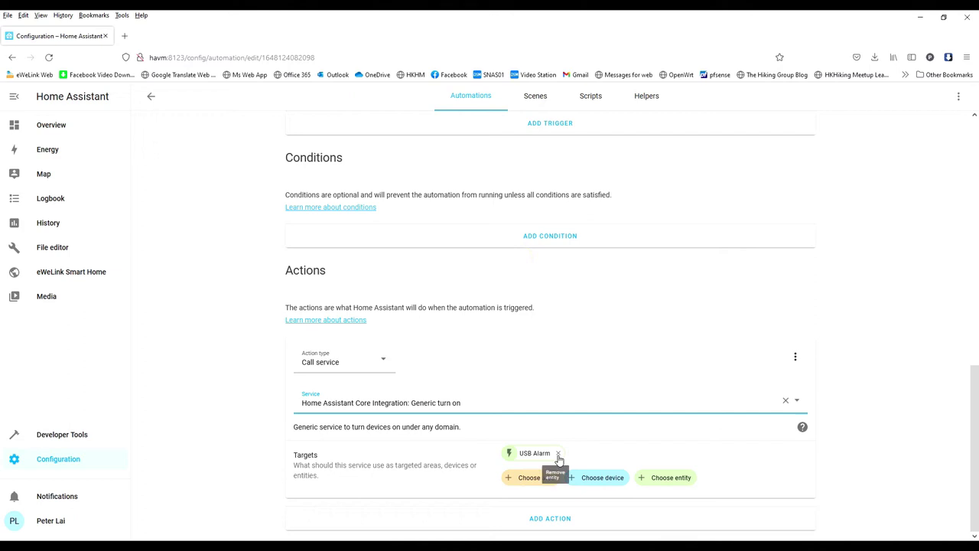
# Step: Add USB Alarm again as a target entity of the turn on action, and try to remove the duplicate entry
pyautogui.click(662, 479)
pyautogui.scroll(-5, 646, 429)
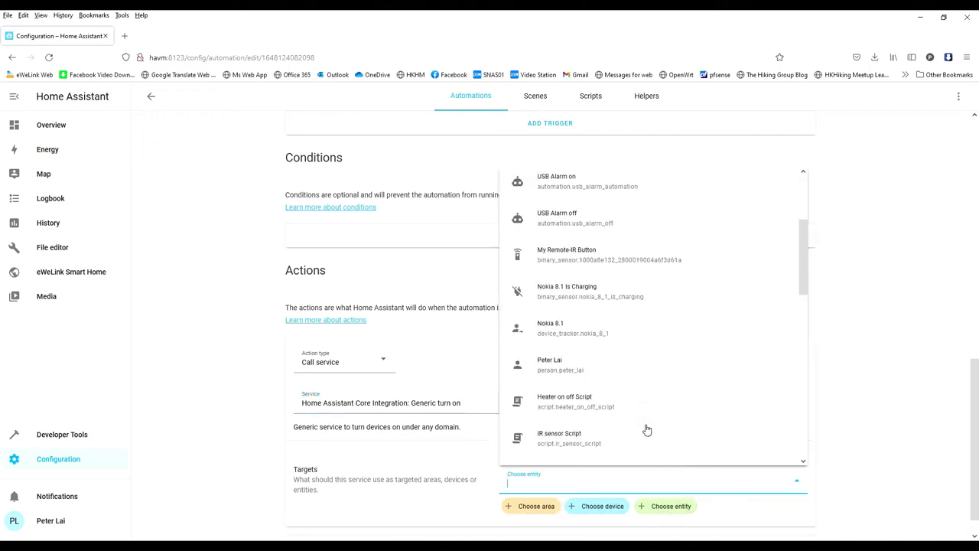
pyautogui.scroll(-3, 646, 429)
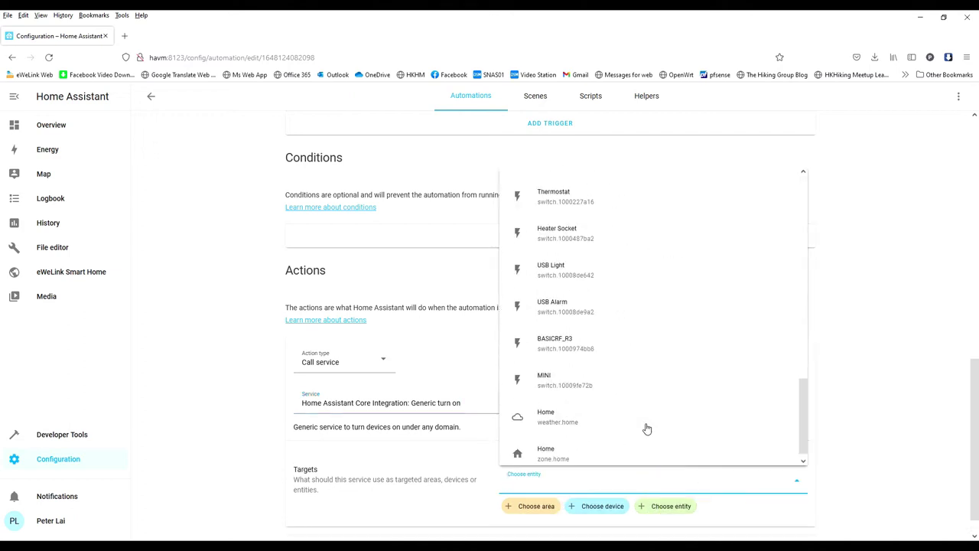
pyautogui.click(635, 311)
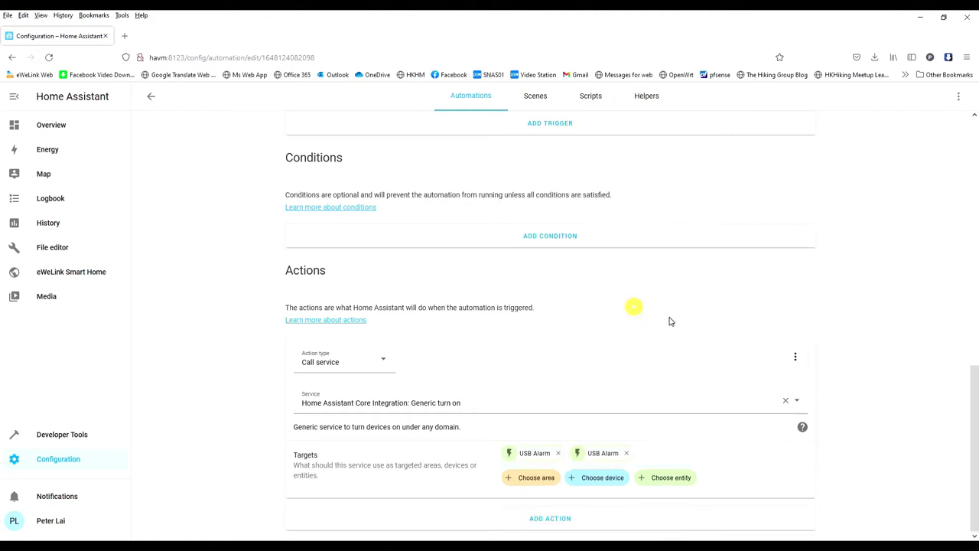
pyautogui.click(627, 456)
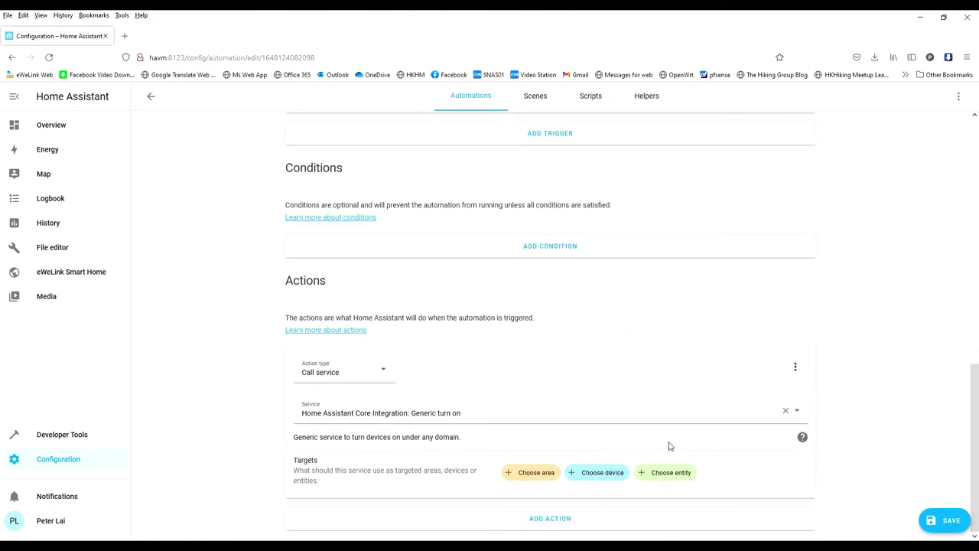
# Step: Choose USB Alarm as the target entity of the Generic turn on action and save the automation
pyautogui.click(669, 471)
pyautogui.scroll(-2, 660, 417)
pyautogui.scroll(-3, 660, 414)
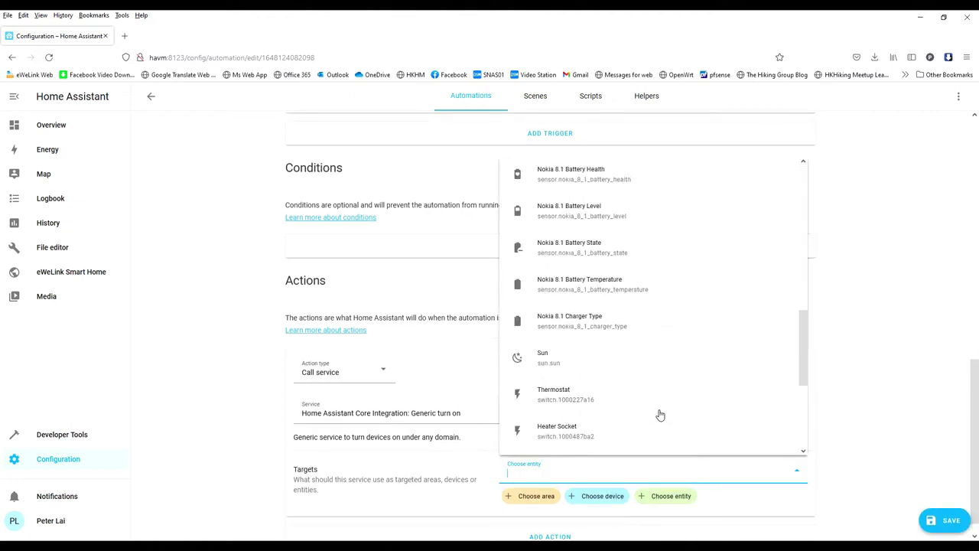
pyautogui.scroll(-2, 659, 414)
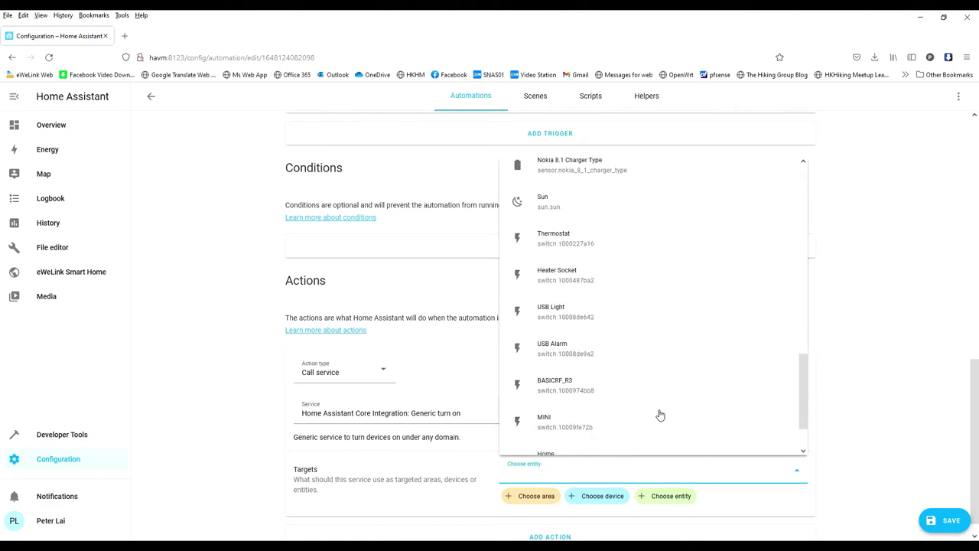
pyautogui.click(645, 343)
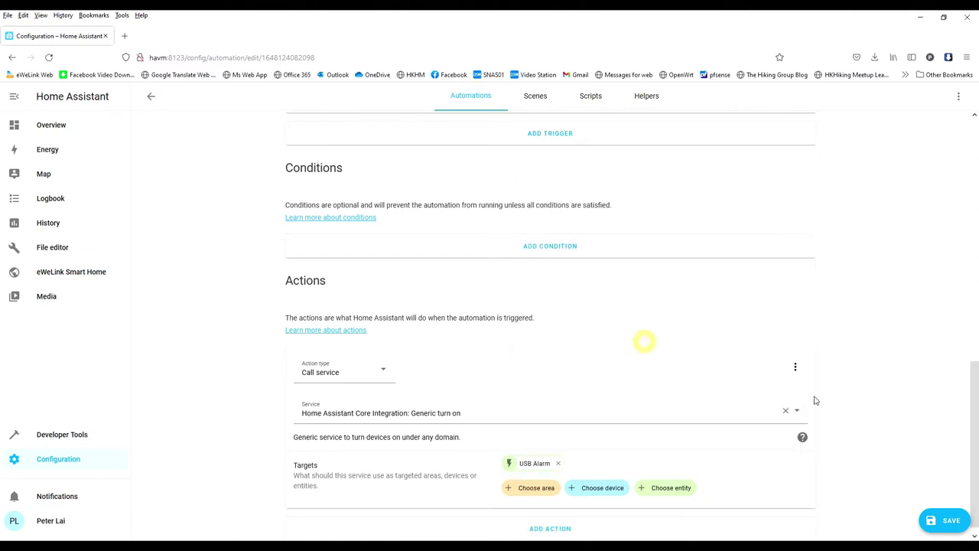
pyautogui.click(951, 522)
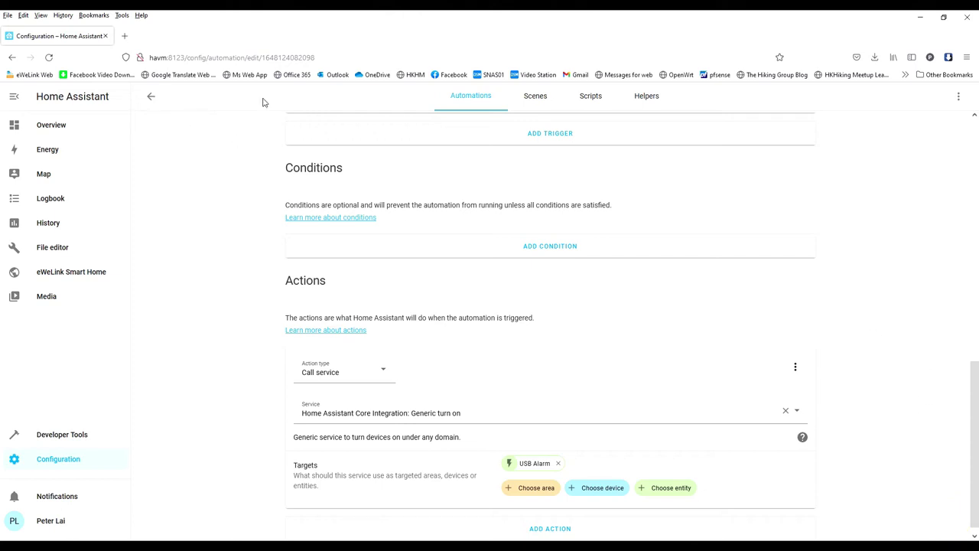
# Step: Return to the automations list and open the USB Alarm off automation to examine its name
pyautogui.click(152, 97)
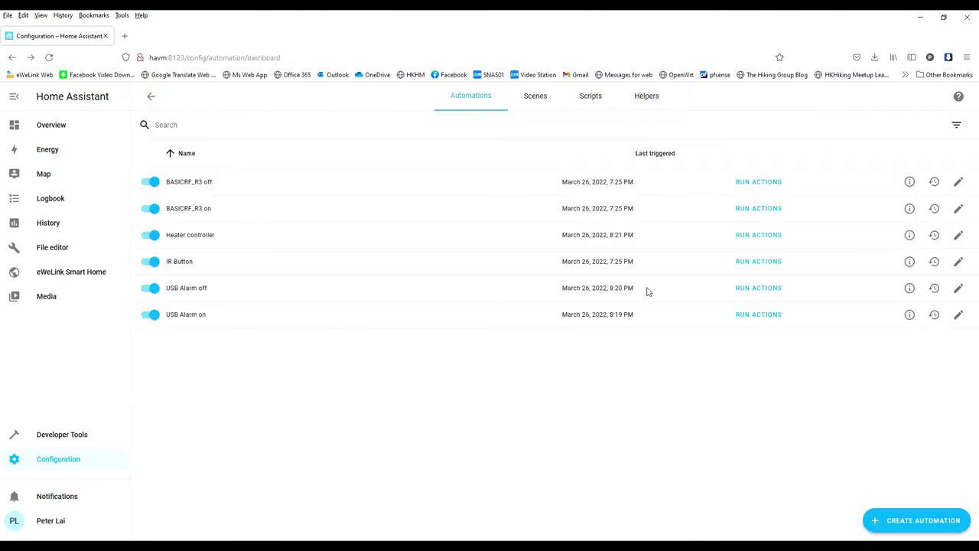
pyautogui.click(959, 288)
pyautogui.click(349, 207)
pyautogui.moveTo(351, 207); pyautogui.dragTo(302, 206)
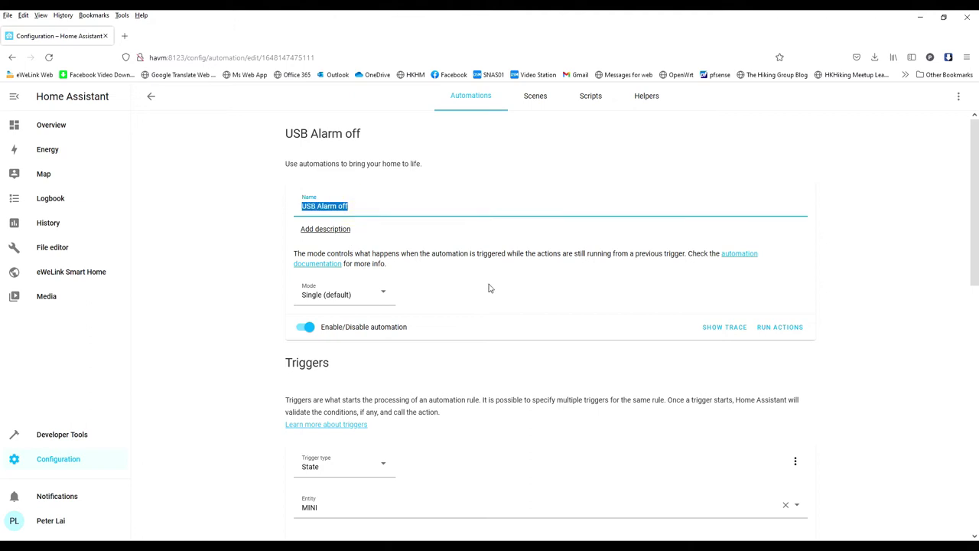
# Step: Review the automation's State trigger, examining its MINI entity and its target state
pyautogui.scroll(-3, 490, 288)
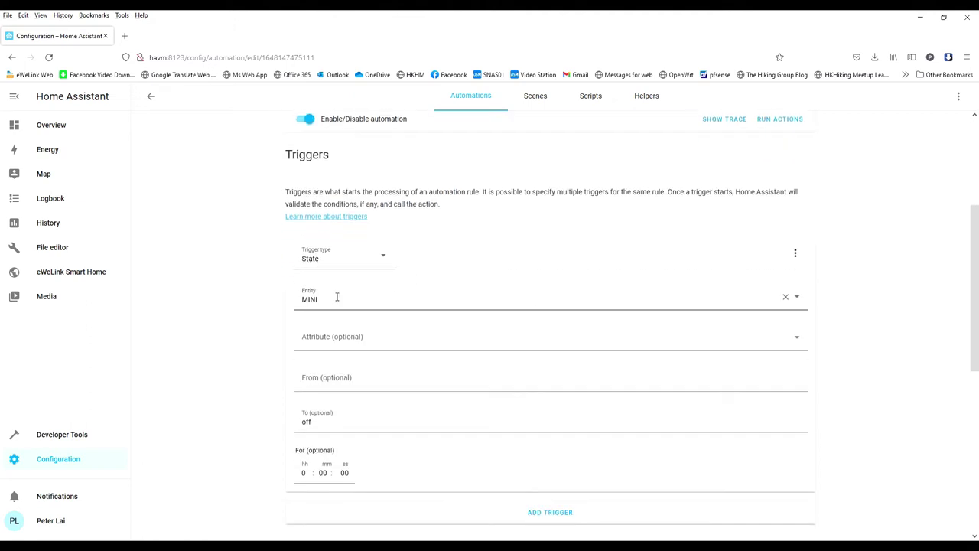
pyautogui.doubleClick(313, 421)
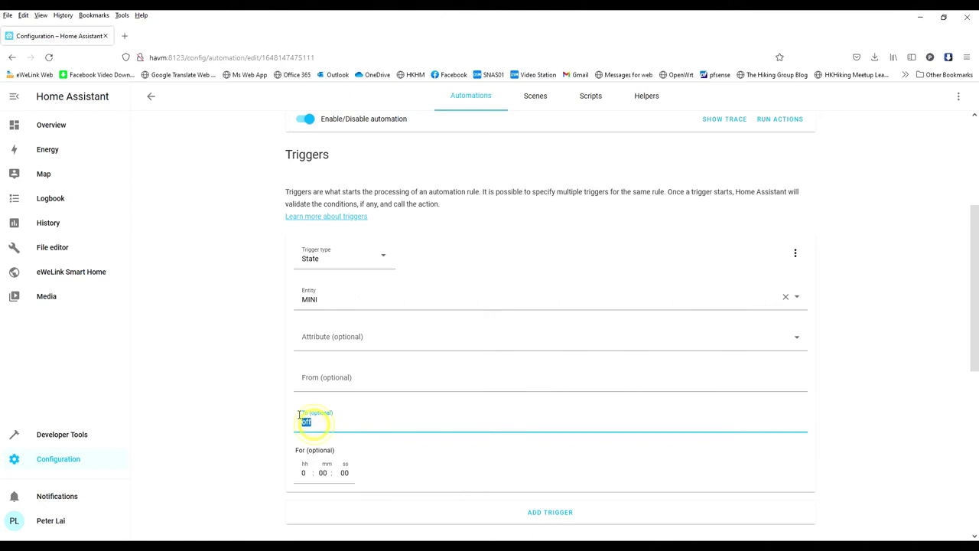
pyautogui.click(467, 421)
# Step: Review the Call service action and its target, re-selecting Home Assistant Core Integration: Generic turn off as the service
pyautogui.scroll(-5, 491, 418)
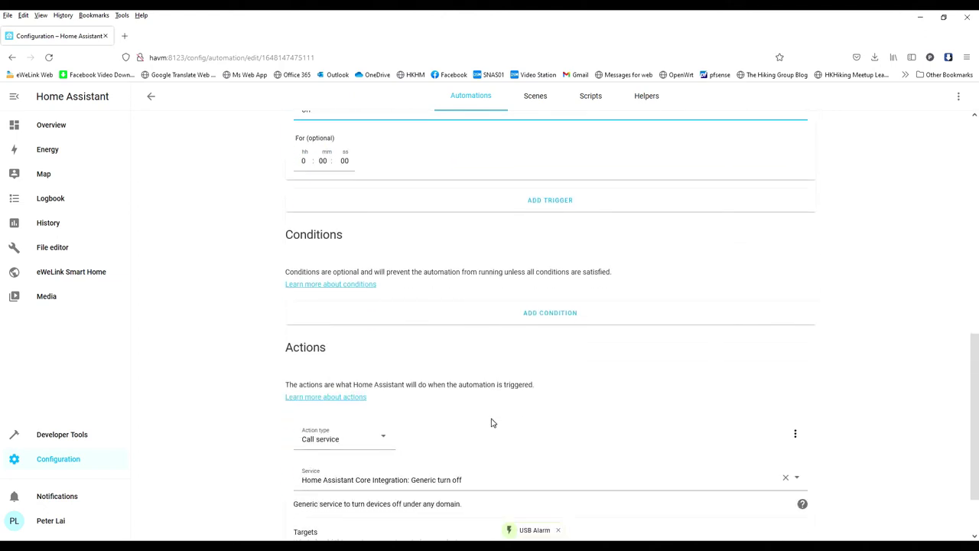
pyautogui.scroll(-1, 491, 422)
pyautogui.moveTo(467, 402); pyautogui.dragTo(255, 402)
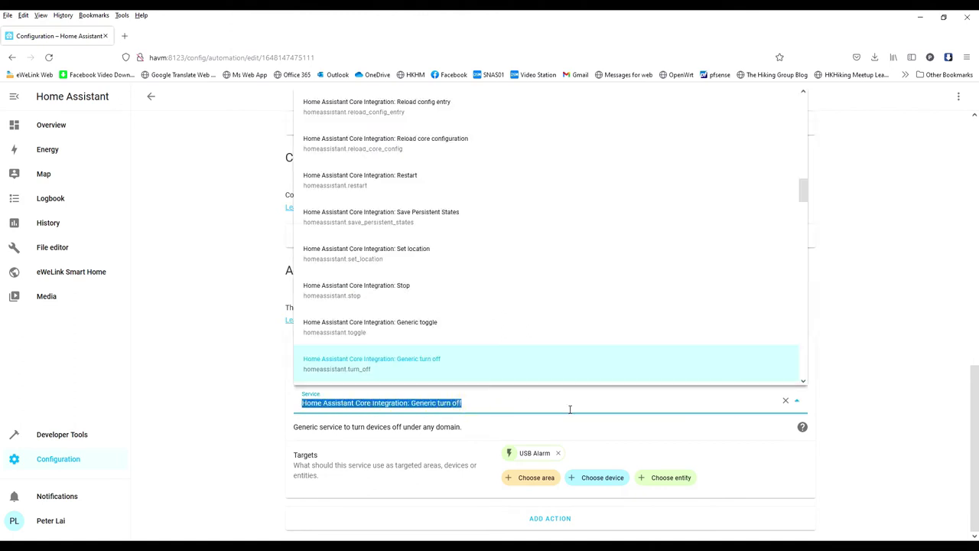
pyautogui.click(541, 359)
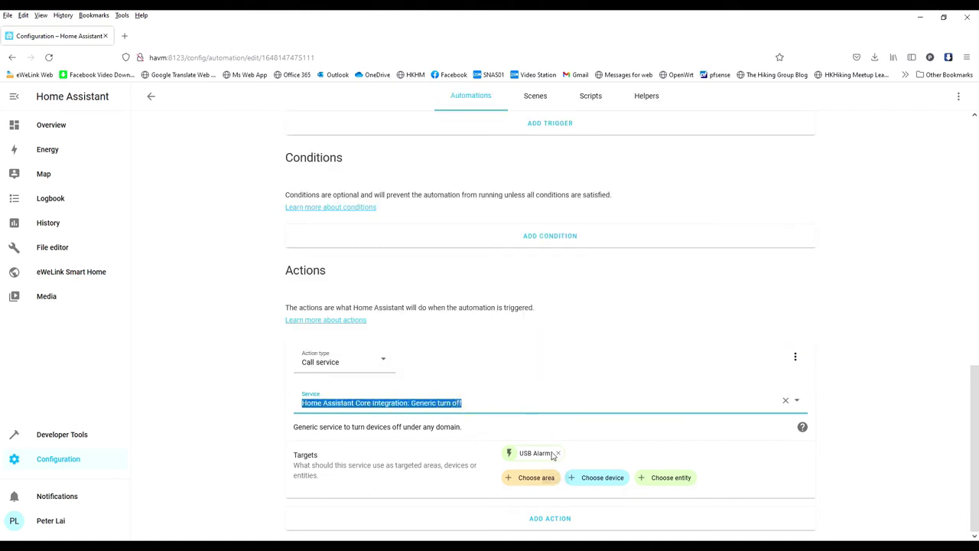
pyautogui.click(884, 426)
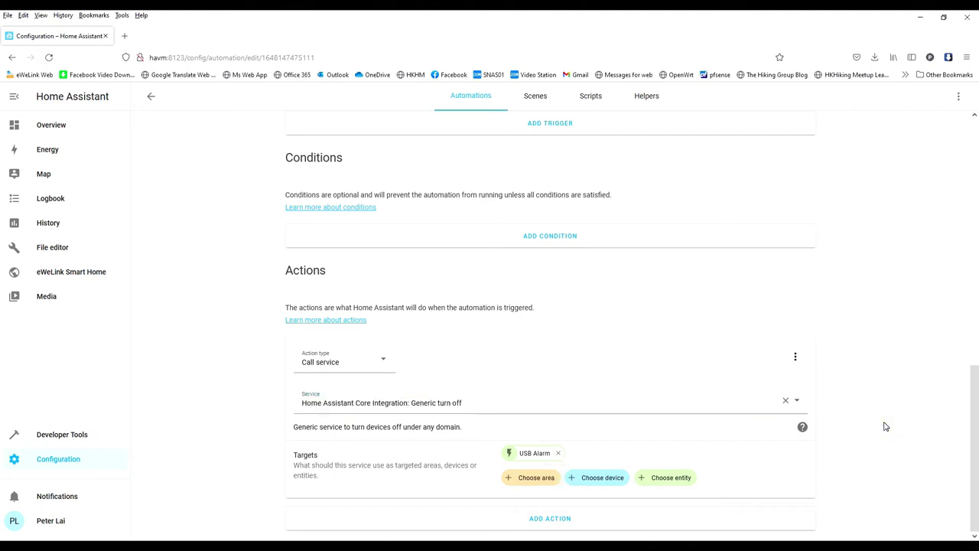
# Step: Leave the automation settings and open the Overview dashboard to watch the MINI and USB Alarm switches
pyautogui.click(153, 97)
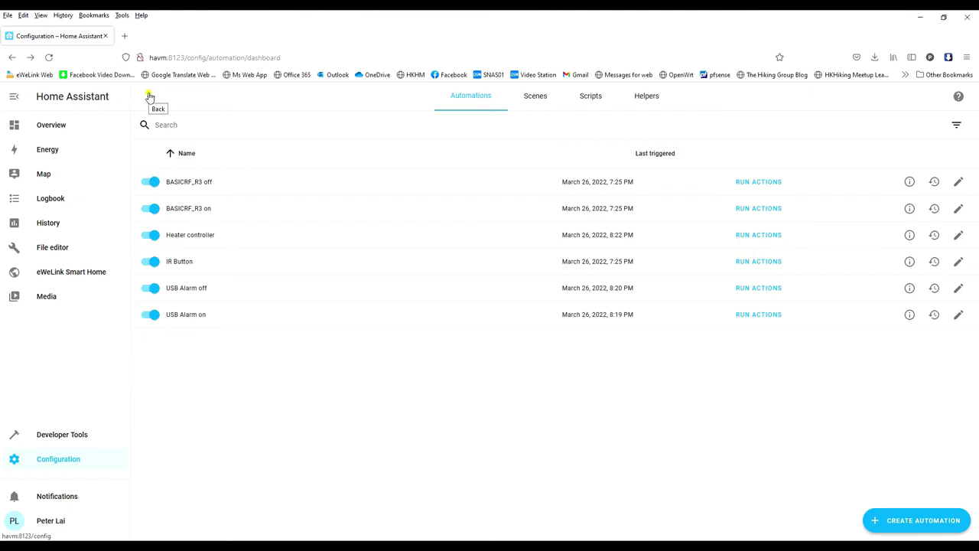
pyautogui.click(150, 97)
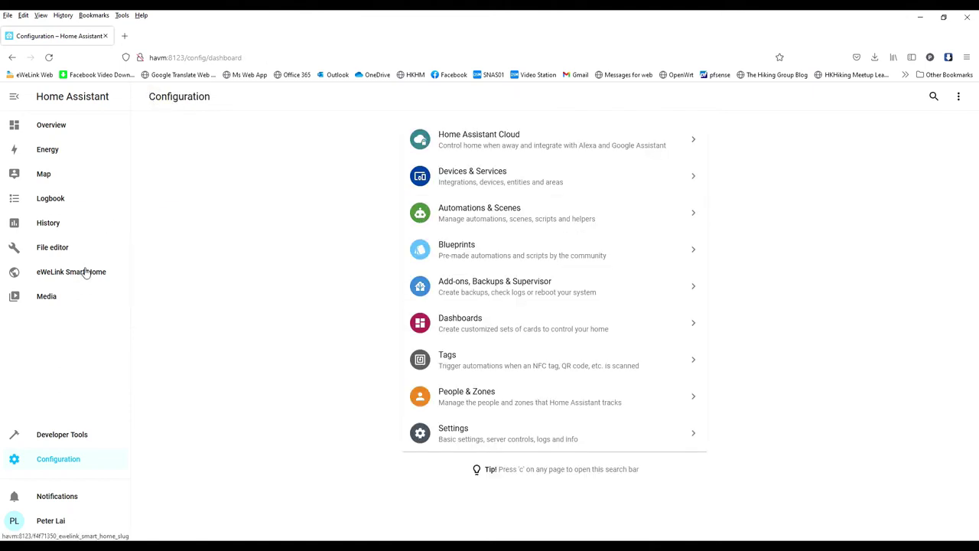
pyautogui.click(60, 127)
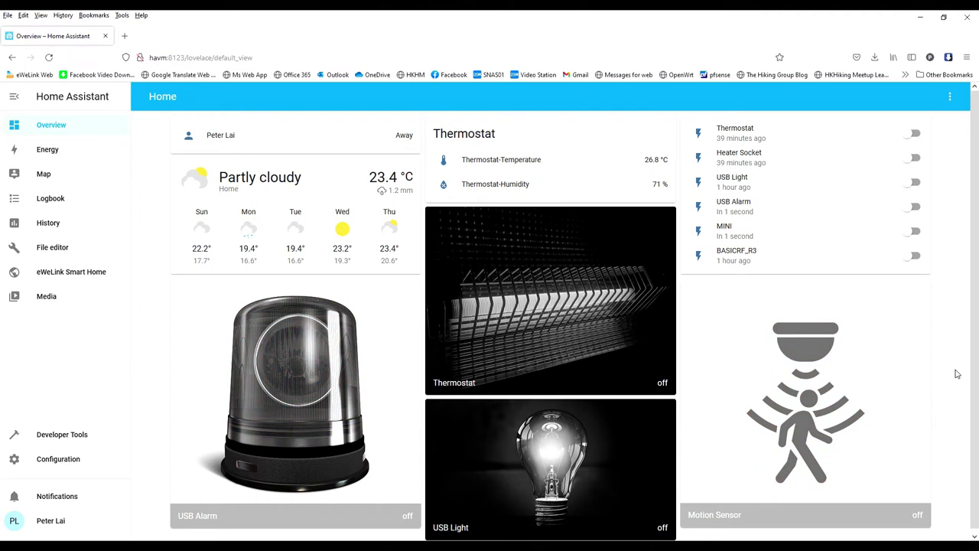
# Step: Open the USB Alarm off automation for editing from the Automations & Scenes configuration
pyautogui.click(67, 459)
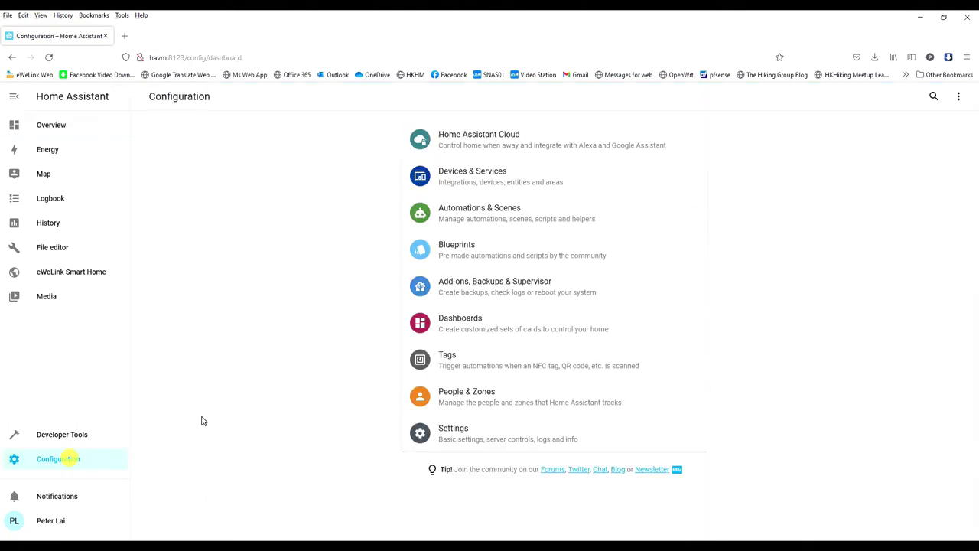
pyautogui.click(497, 211)
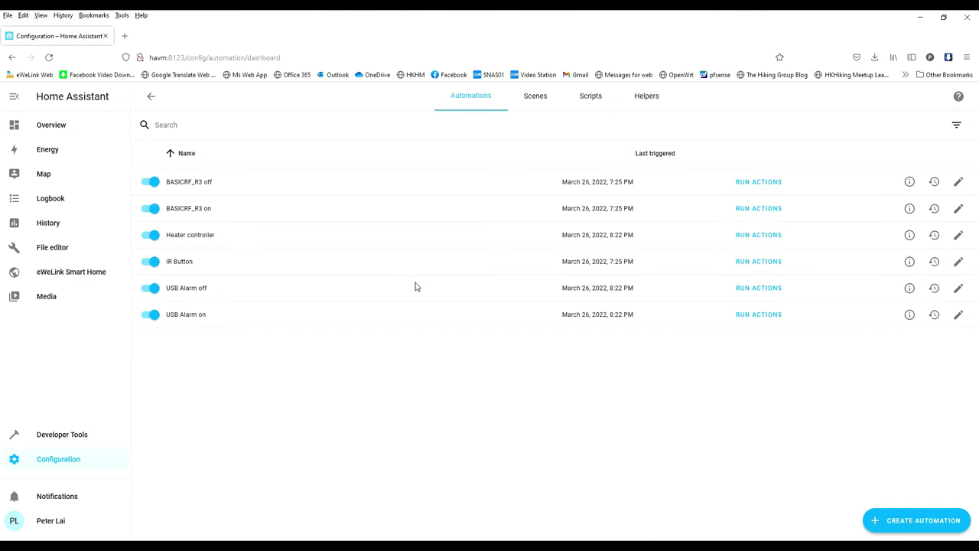
pyautogui.click(957, 288)
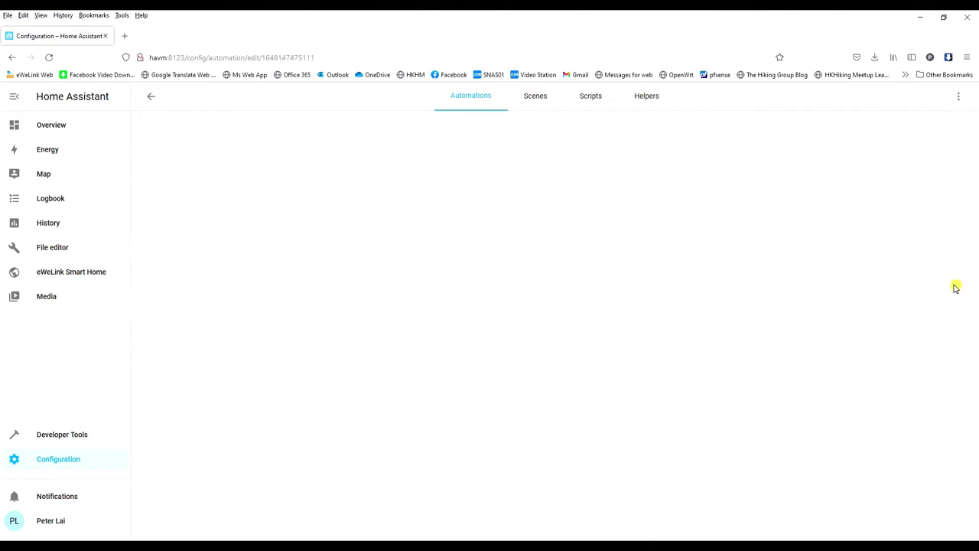
# Step: Set the MINI off trigger's For duration to 10 seconds, save the automation, and return to the Overview dashboard
pyautogui.scroll(-3, 571, 339)
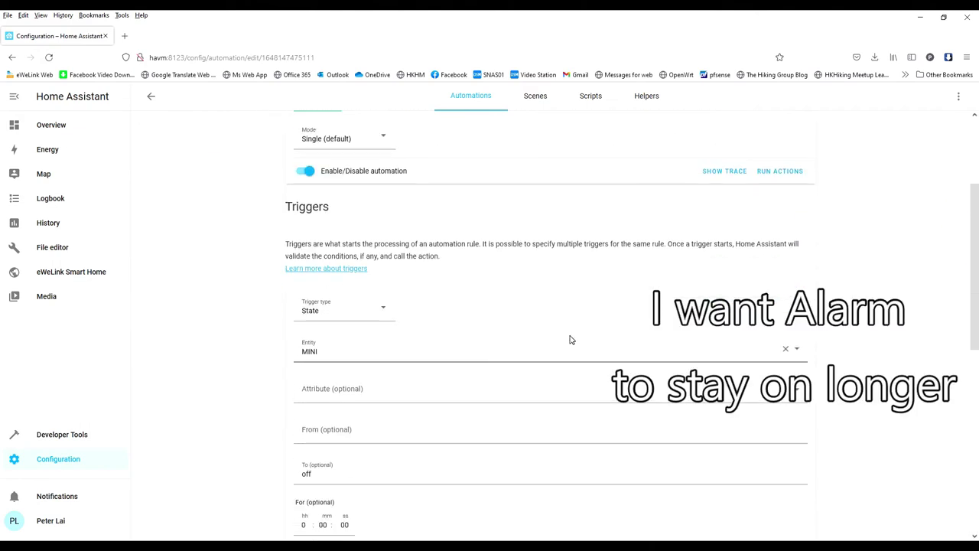
pyautogui.scroll(-2, 570, 336)
pyautogui.click(344, 421)
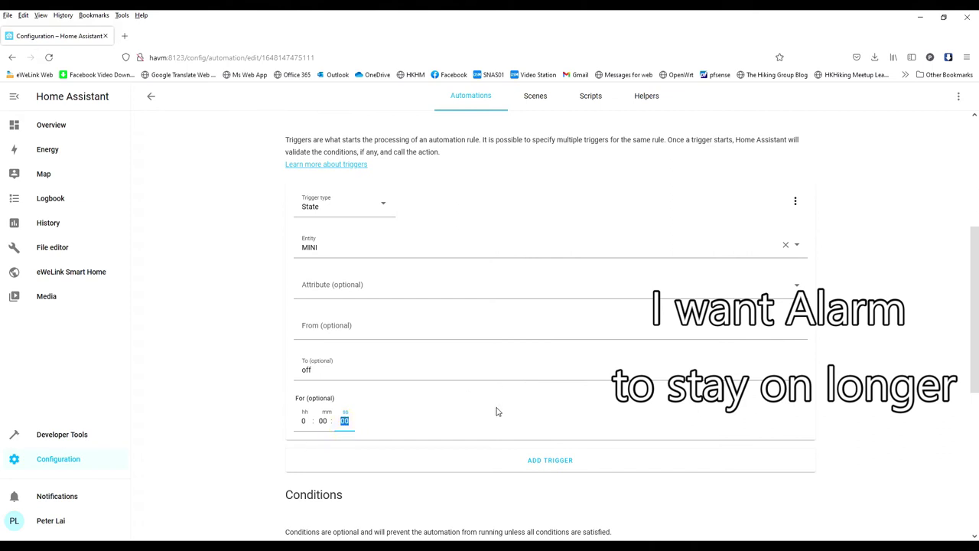
pyautogui.write('10')
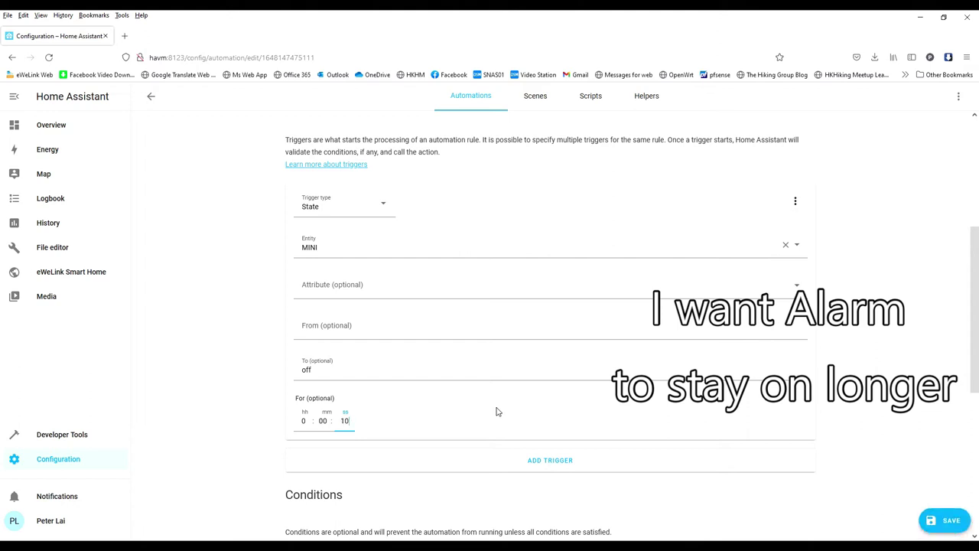
pyautogui.click(944, 523)
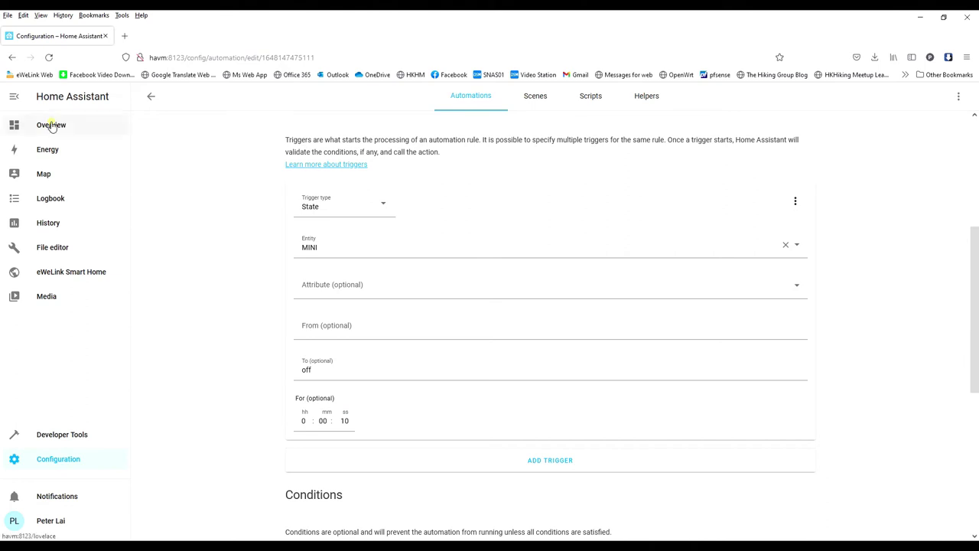
pyautogui.click(52, 126)
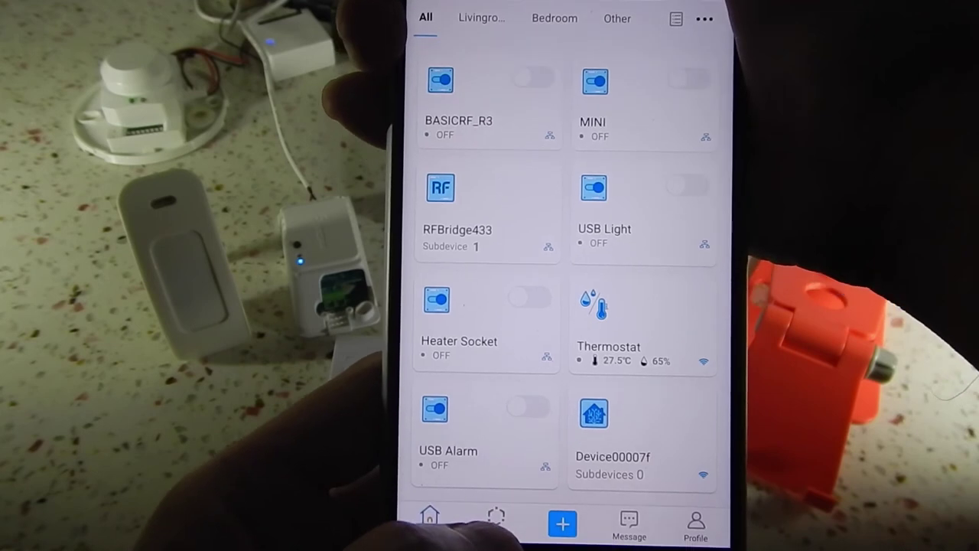
pyautogui.click(492, 518)
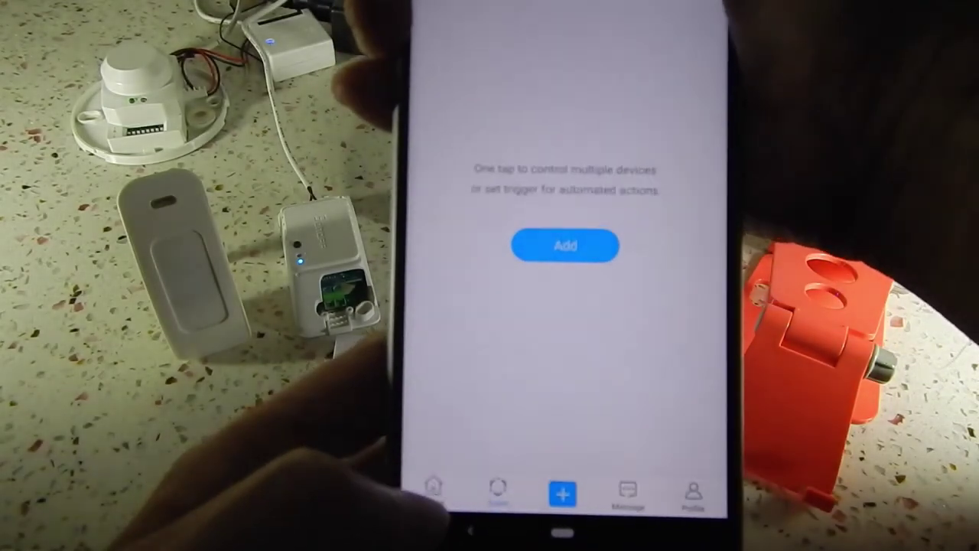
pyautogui.click(432, 496)
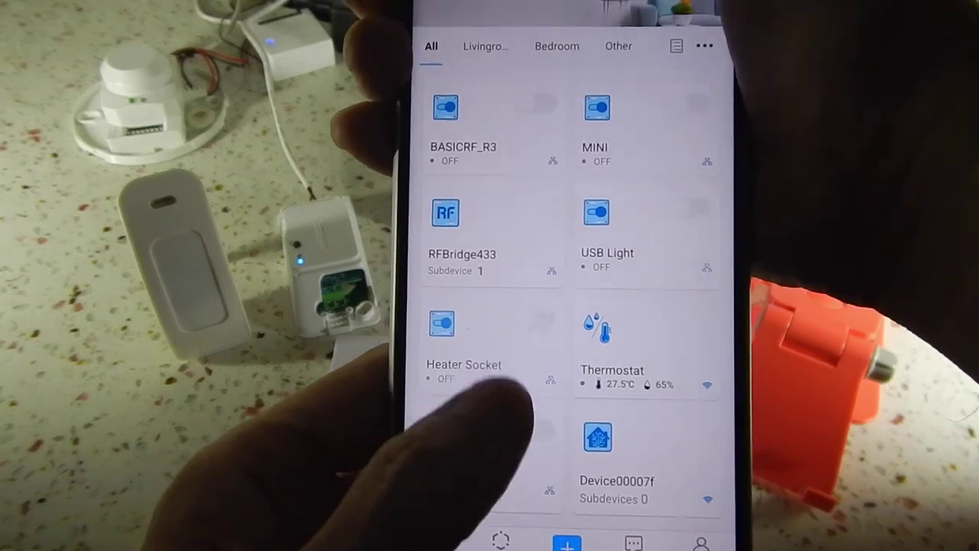